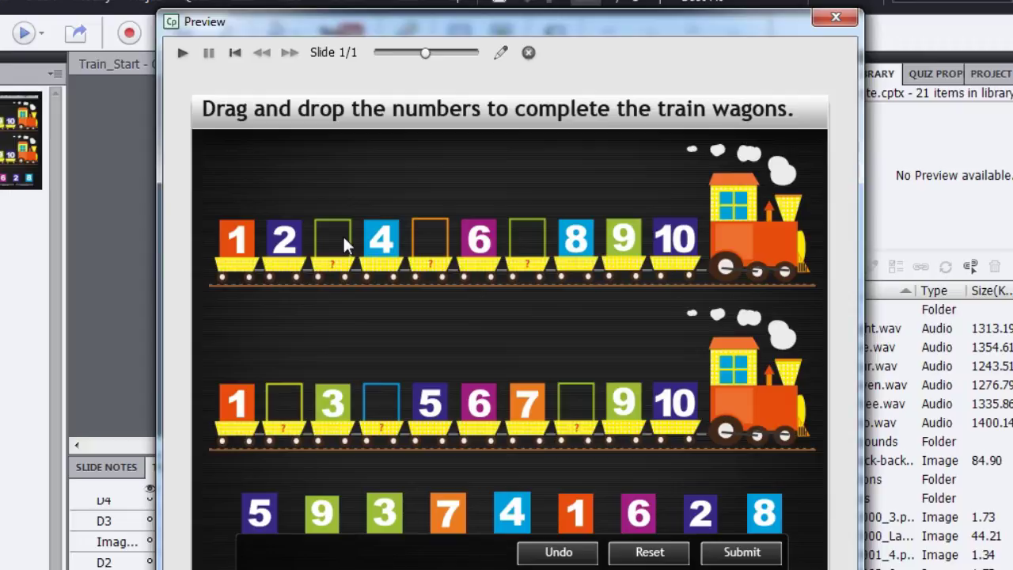
# Drop the 3 tile in the top third wagon; check 4 is rejected elsewhere but fits lower fourth
pyautogui.moveTo(385, 513); pyautogui.dragTo(340, 255)
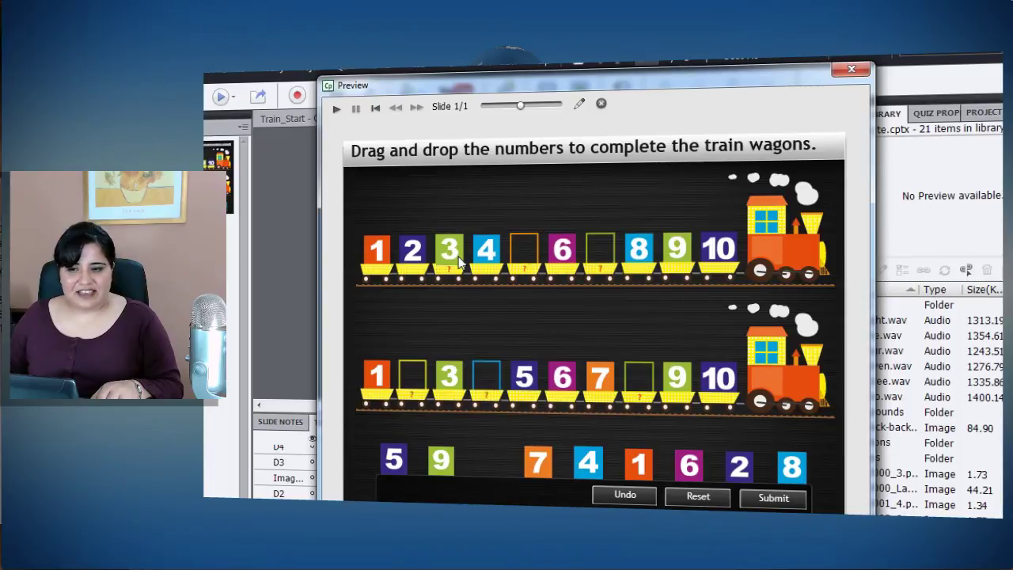
pyautogui.moveTo(588, 463); pyautogui.dragTo(524, 249)
pyautogui.moveTo(588, 452); pyautogui.dragTo(492, 378)
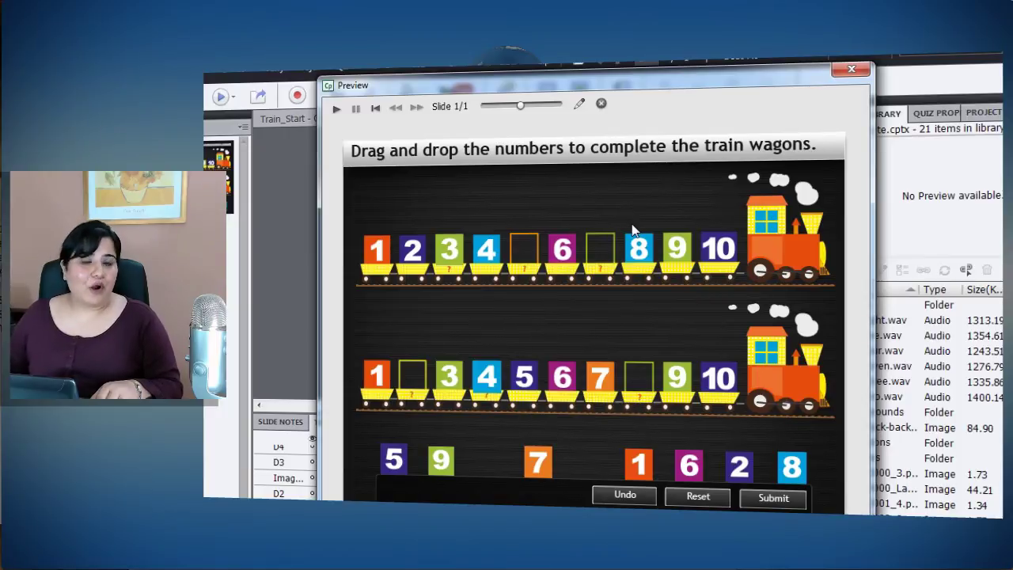
# Close the preview, switch to Train_Start - Copy, and check the names of tiles 5, 9, 3, 7, 4
pyautogui.click(854, 73)
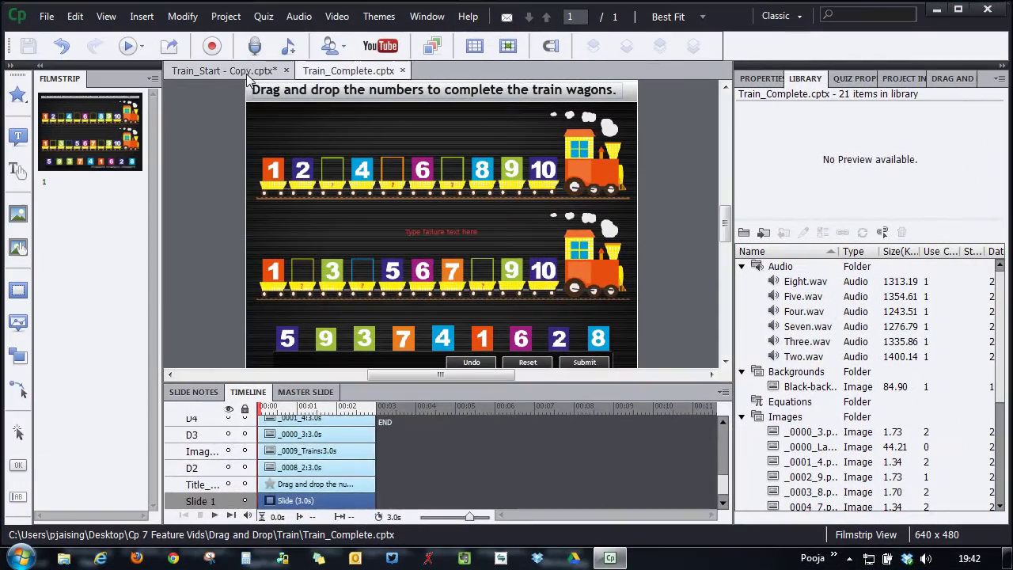
pyautogui.click(248, 72)
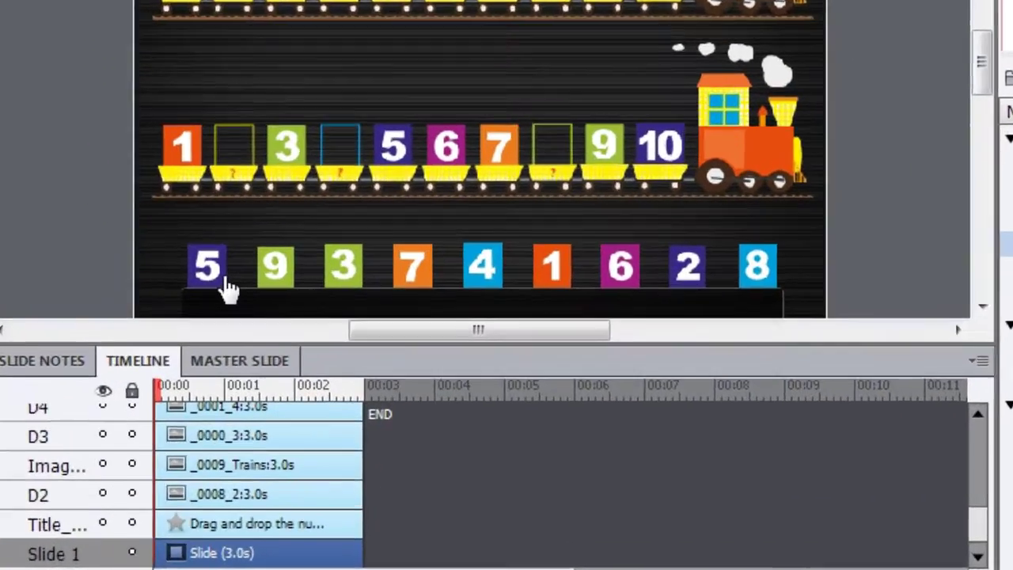
pyautogui.click(286, 338)
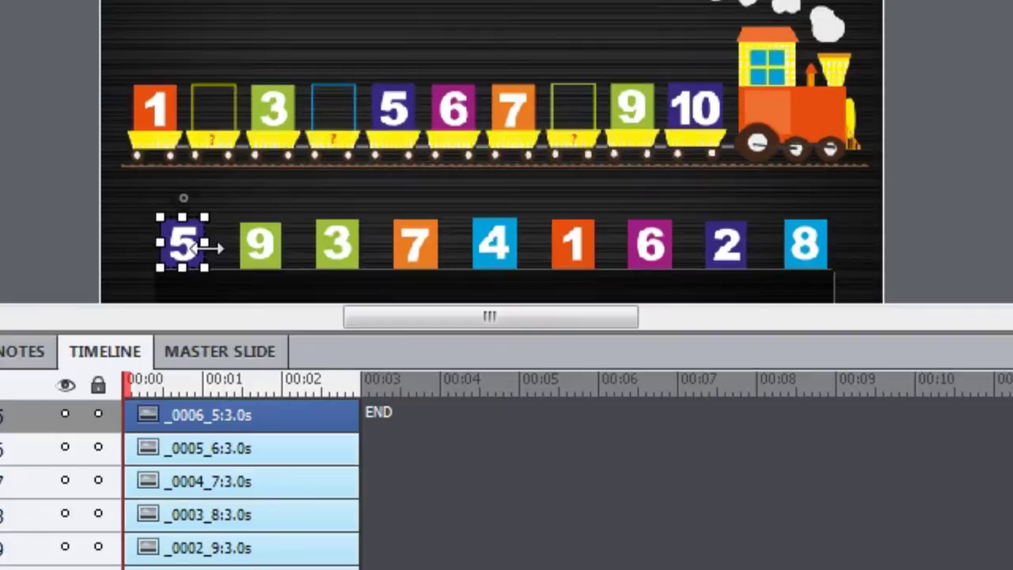
pyautogui.click(257, 254)
pyautogui.click(342, 251)
pyautogui.click(417, 247)
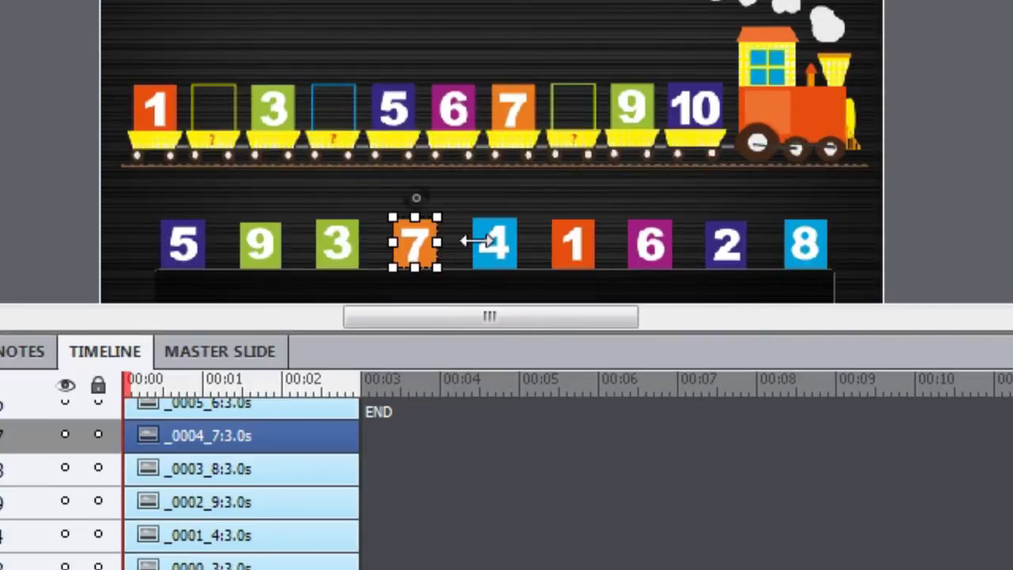
pyautogui.click(482, 242)
# Raise wagon P4's Alpha to 100 to reveal the hidden 4 tile, then return it to 0
pyautogui.click(334, 111)
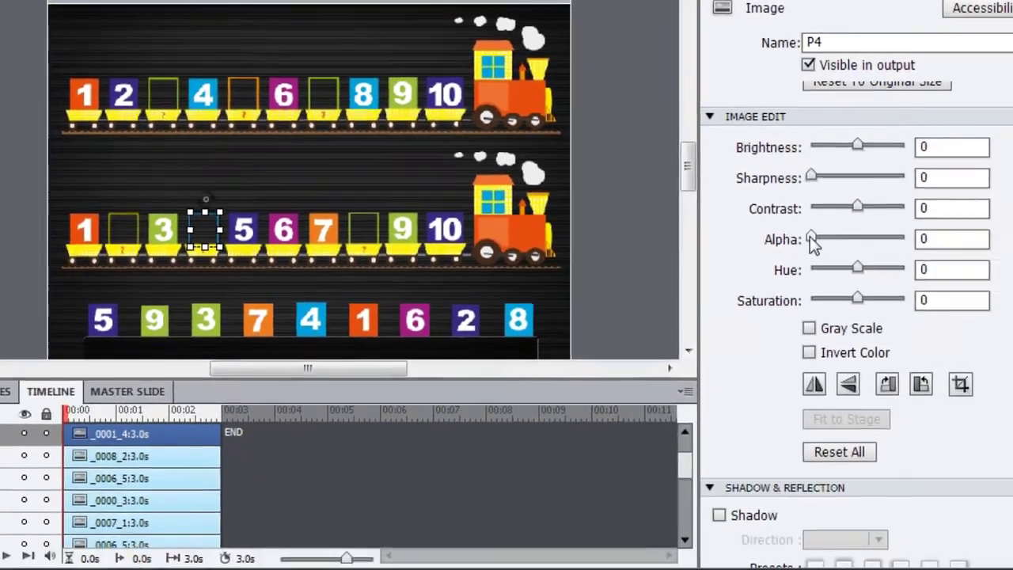
pyautogui.moveTo(809, 237); pyautogui.dragTo(908, 242)
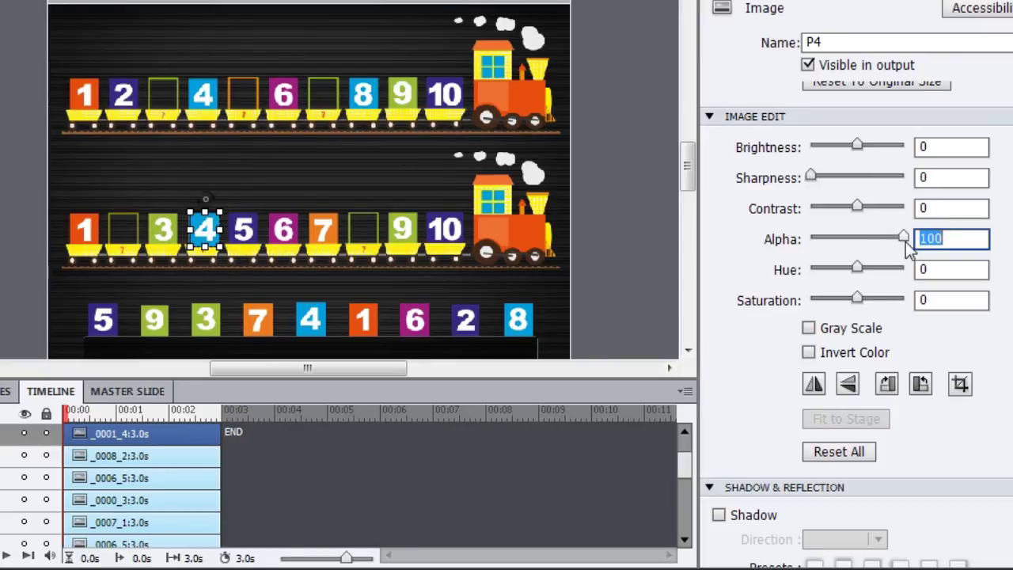
pyautogui.moveTo(906, 240); pyautogui.dragTo(756, 238)
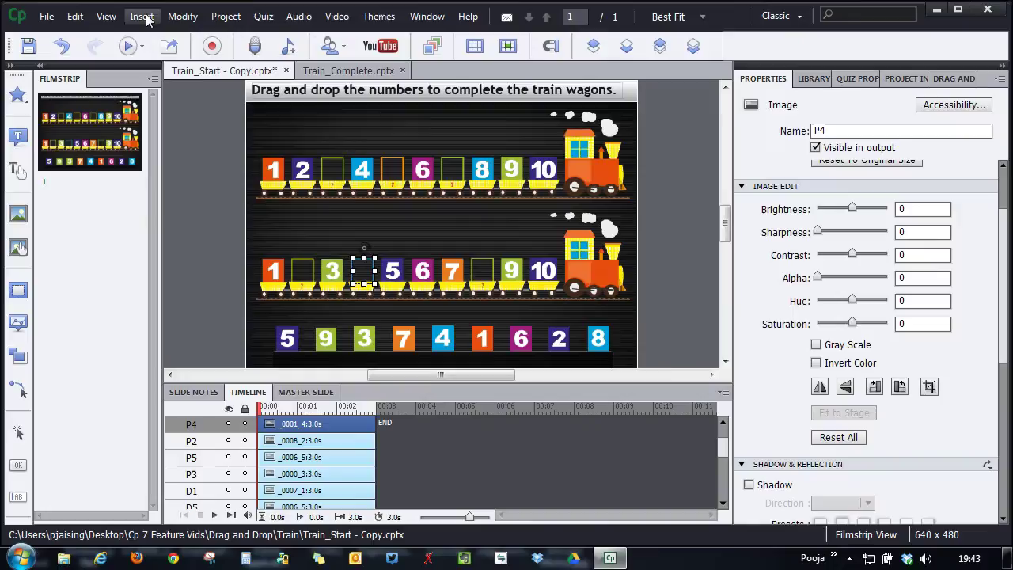
# Launch the Drag and Drop Interaction Wizard and move the Submit button below the tiles
pyautogui.click(143, 17)
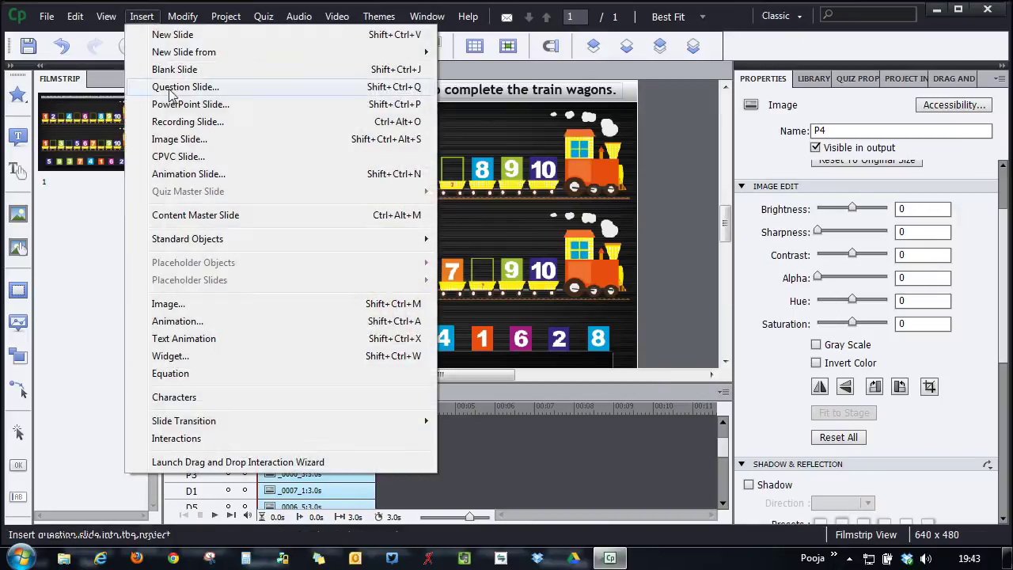
pyautogui.click(296, 467)
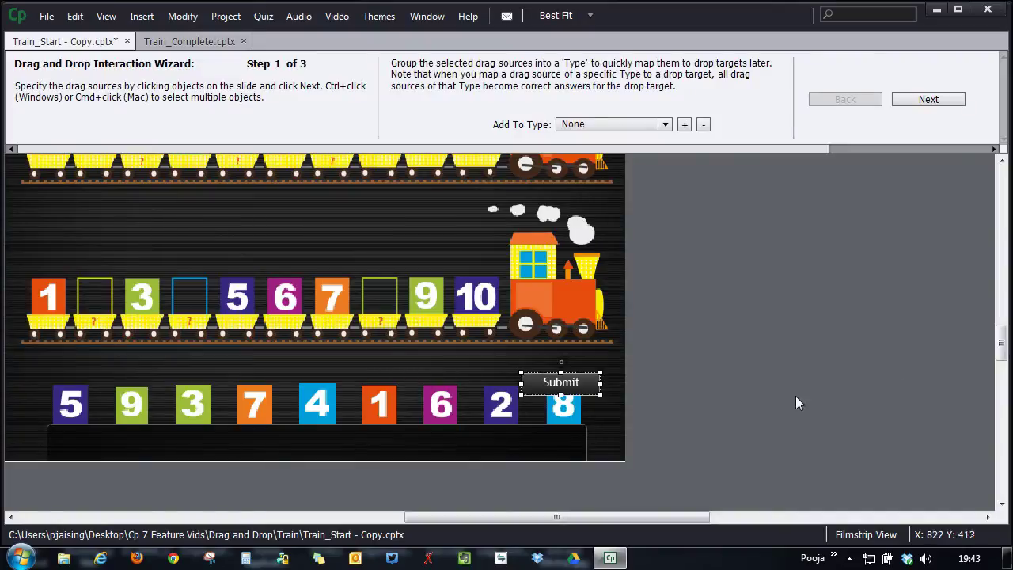
pyautogui.moveTo(540, 442); pyautogui.dragTo(541, 443)
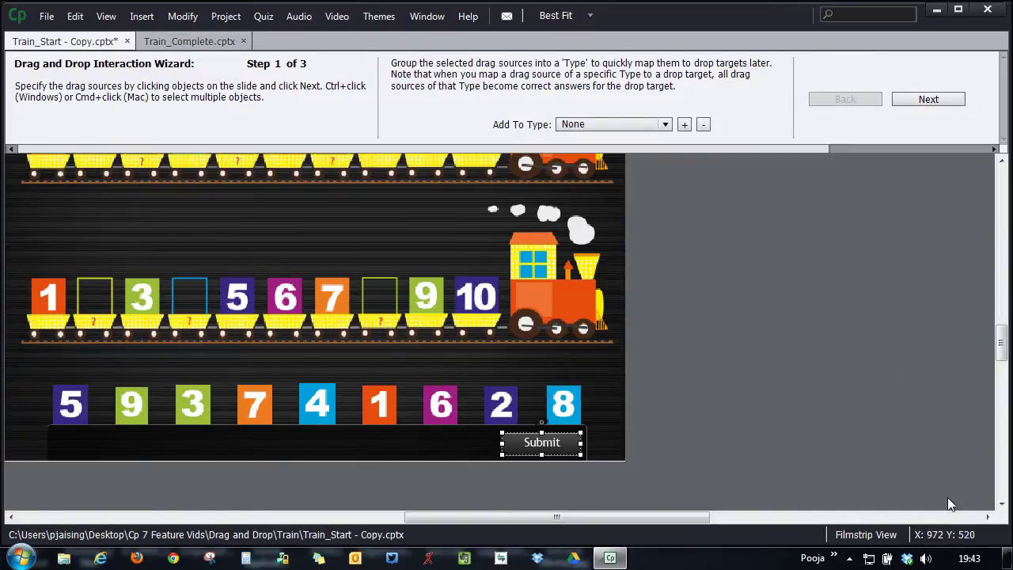
# Select the nine number tiles 5, 9, 3, 7, 4, 1, 6, 2, 8 as drag sources
pyautogui.click(73, 419)
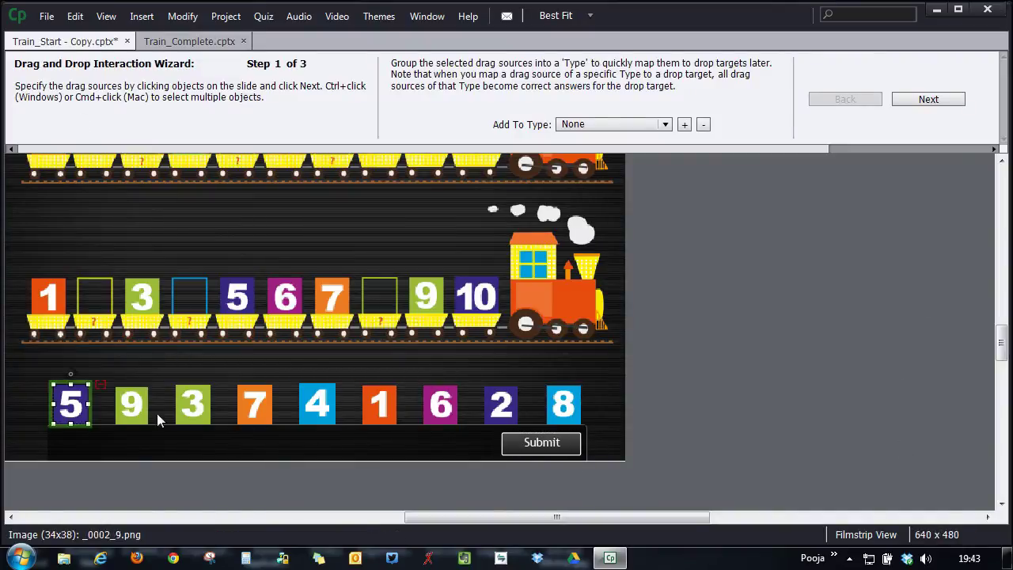
pyautogui.keyDown('ctrl'); pyautogui.click(132, 405); pyautogui.keyUp('ctrl')
pyautogui.keyDown('ctrl'); pyautogui.click(192, 405); pyautogui.keyUp('ctrl')
pyautogui.keyDown('ctrl'); pyautogui.click(254, 405); pyautogui.keyUp('ctrl')
pyautogui.keyDown('ctrl'); pyautogui.click(316, 405); pyautogui.keyUp('ctrl')
pyautogui.keyDown('ctrl'); pyautogui.click(380, 405); pyautogui.keyUp('ctrl')
pyautogui.keyDown('ctrl'); pyautogui.click(442, 406); pyautogui.keyUp('ctrl')
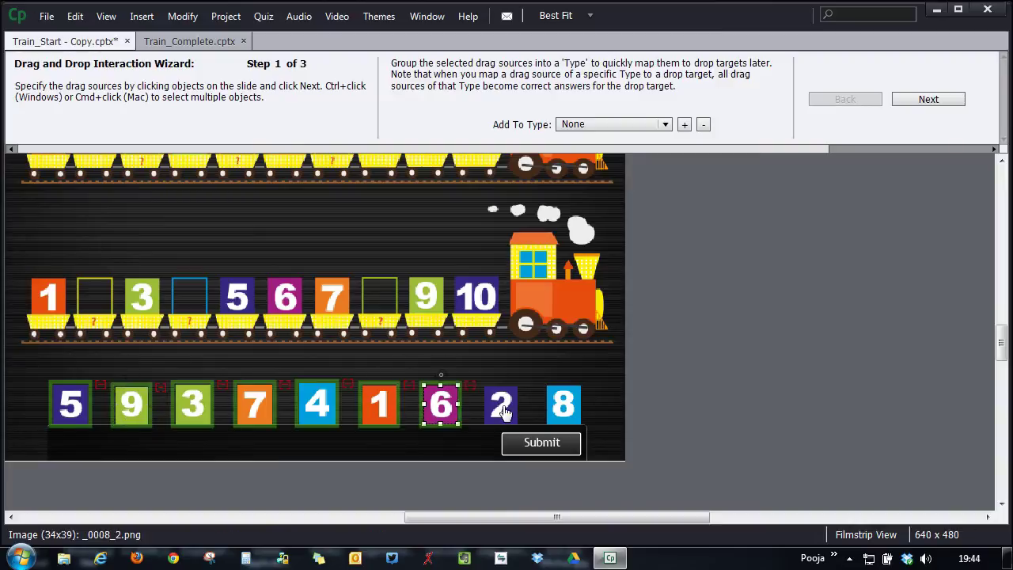
pyautogui.keyDown('ctrl'); pyautogui.click(501, 405); pyautogui.keyUp('ctrl')
pyautogui.keyDown('ctrl'); pyautogui.click(563, 405); pyautogui.keyUp('ctrl')
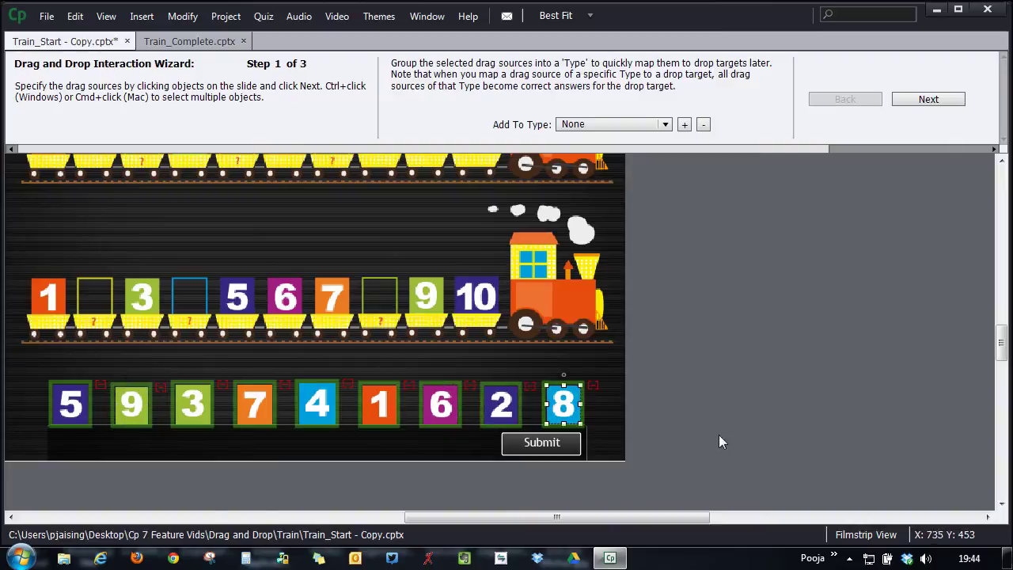
pyautogui.scroll(1, 733, 409)
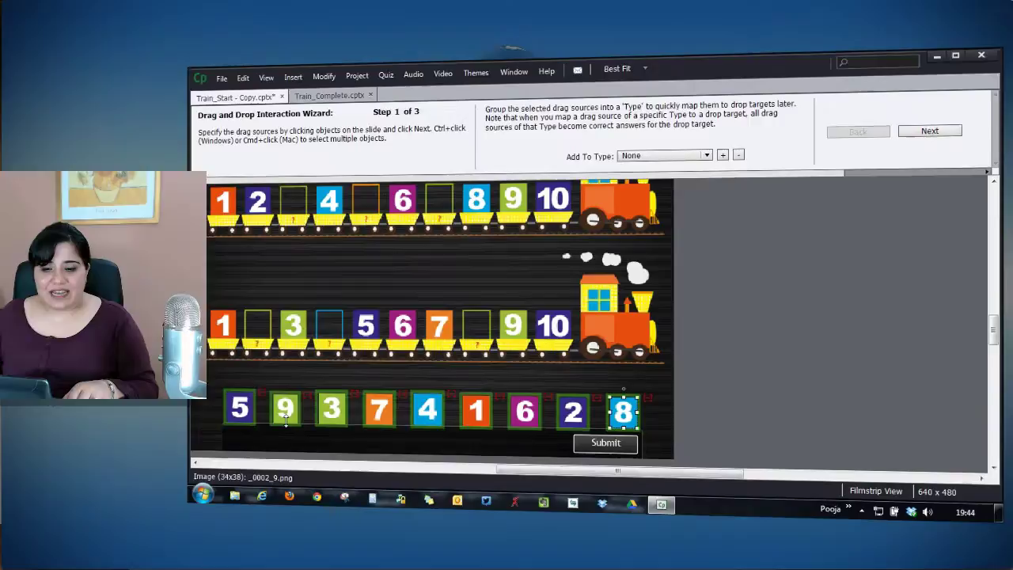
pyautogui.click(286, 408)
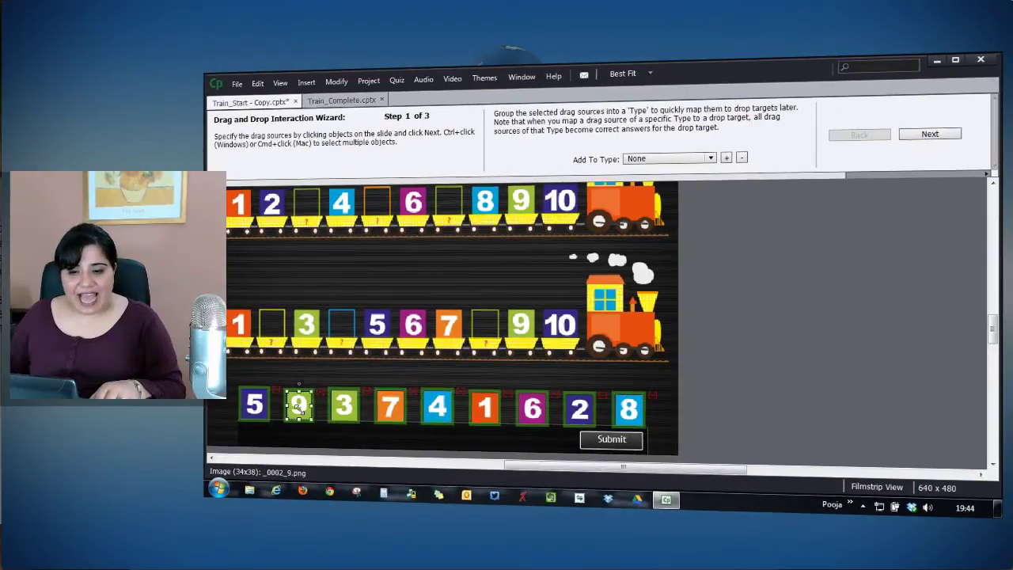
pyautogui.click(486, 409)
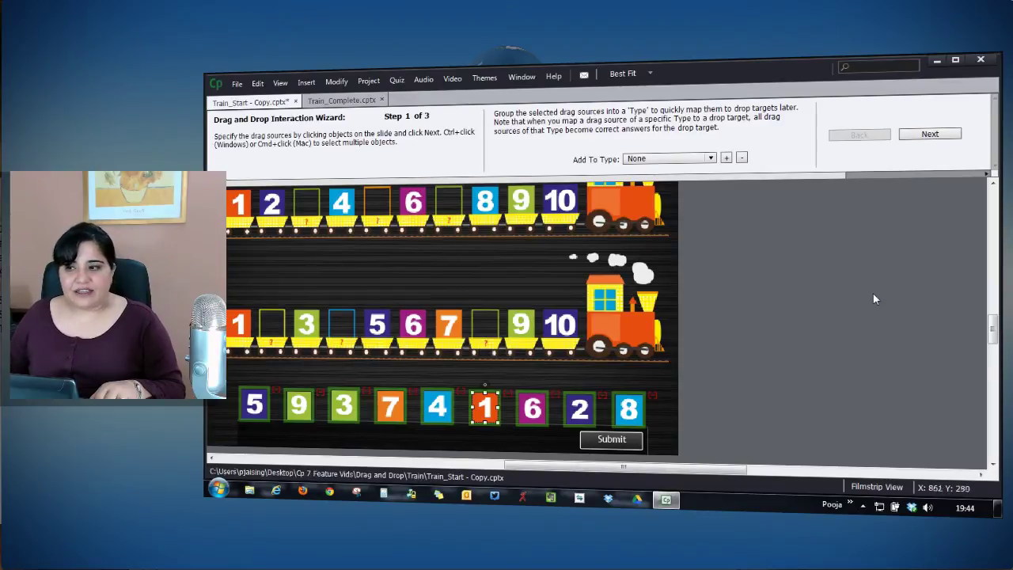
pyautogui.click(932, 135)
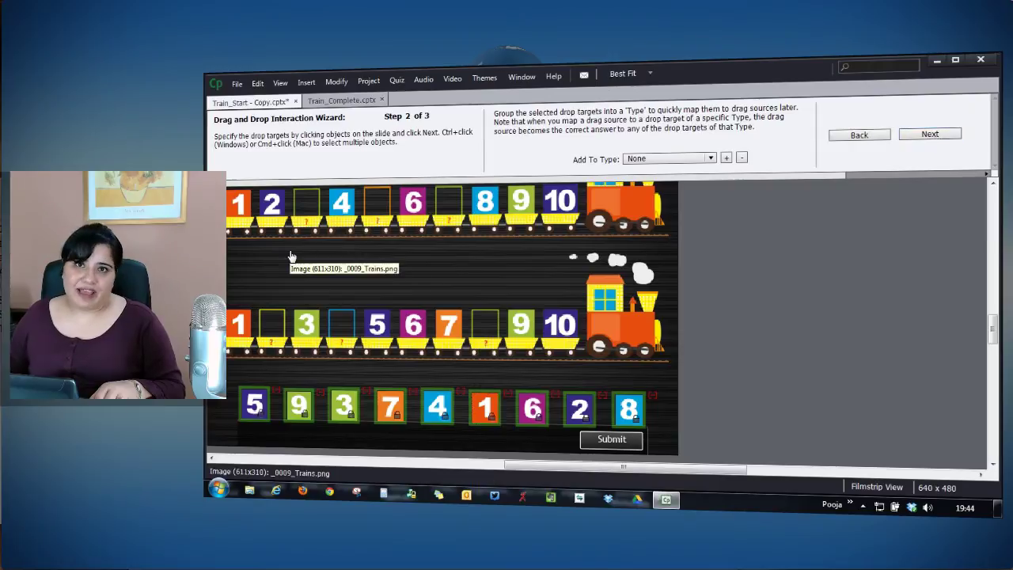
# Mark the top train's 3rd, 5th, 7th and lower train's 2nd, 4th, 8th empty wagons as drop targets
pyautogui.click(308, 208)
pyautogui.keyDown('ctrl'); pyautogui.click(377, 204); pyautogui.keyUp('ctrl')
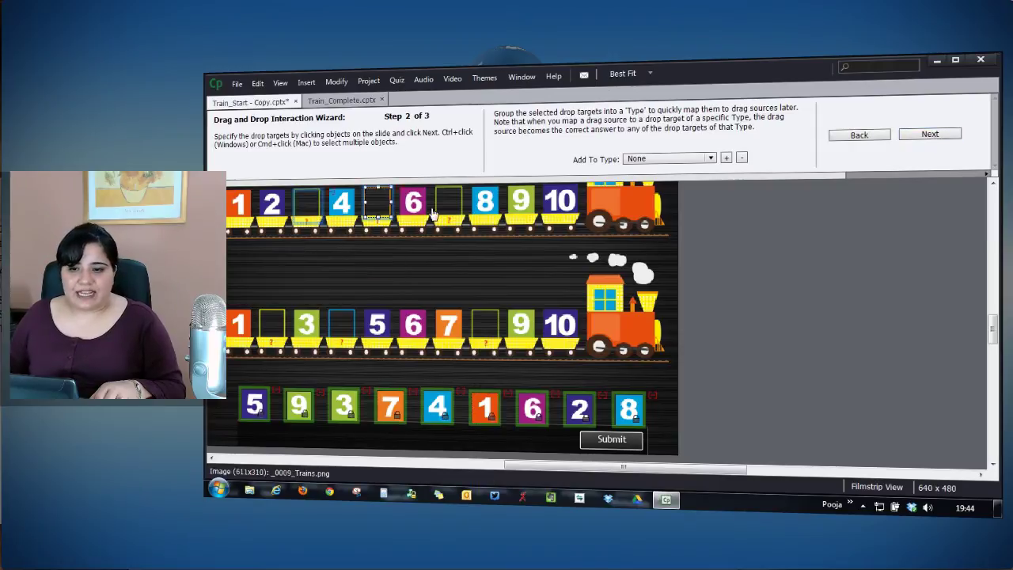
pyautogui.keyDown('ctrl'); pyautogui.click(449, 204); pyautogui.keyUp('ctrl')
pyautogui.keyDown('ctrl'); pyautogui.click(273, 325); pyautogui.keyUp('ctrl')
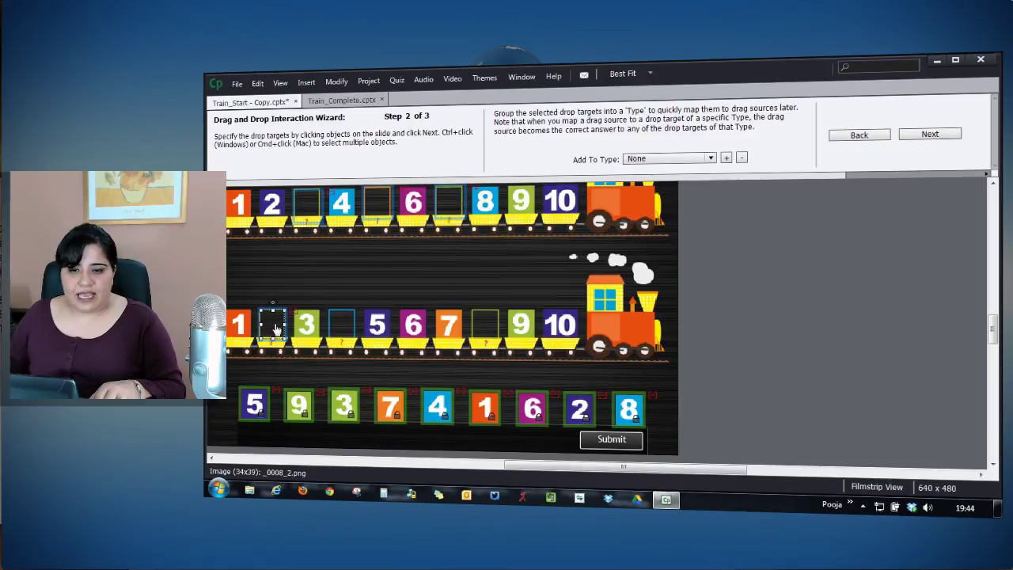
pyautogui.keyDown('ctrl'); pyautogui.click(342, 325); pyautogui.keyUp('ctrl')
pyautogui.keyDown('ctrl'); pyautogui.click(485, 324); pyautogui.keyUp('ctrl')
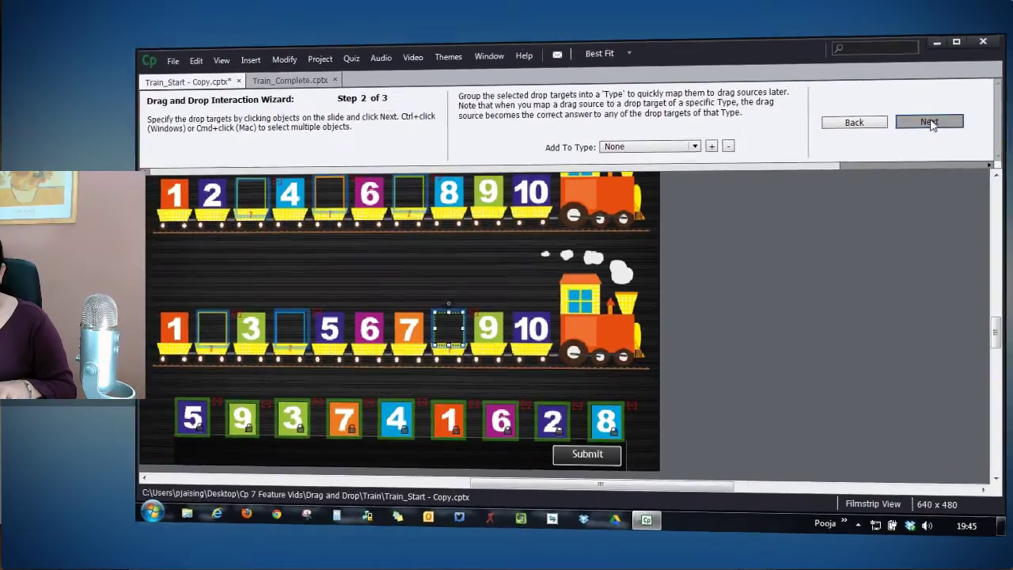
pyautogui.click(929, 122)
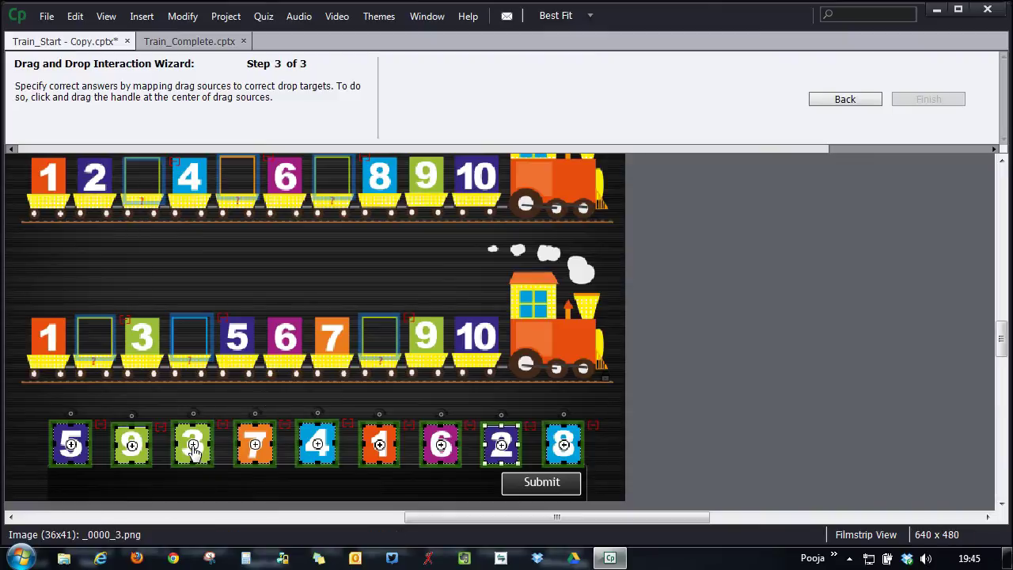
# Link tiles 3, 5, 7 to the top train's wagons and 2, 4, 8 to the lower train's, then finish
pyautogui.moveTo(193, 445); pyautogui.dragTo(145, 182)
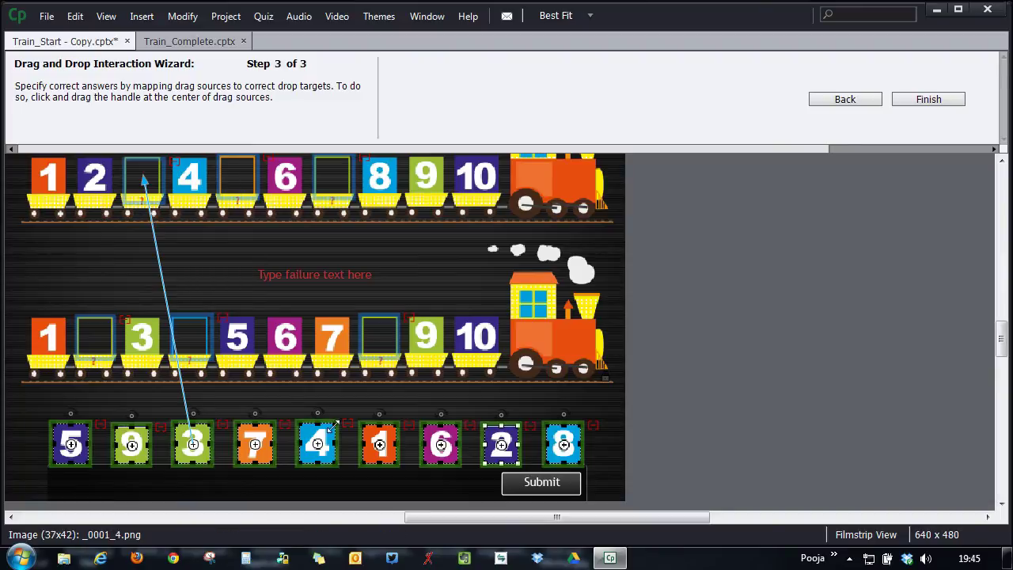
pyautogui.moveTo(72, 444); pyautogui.dragTo(237, 177)
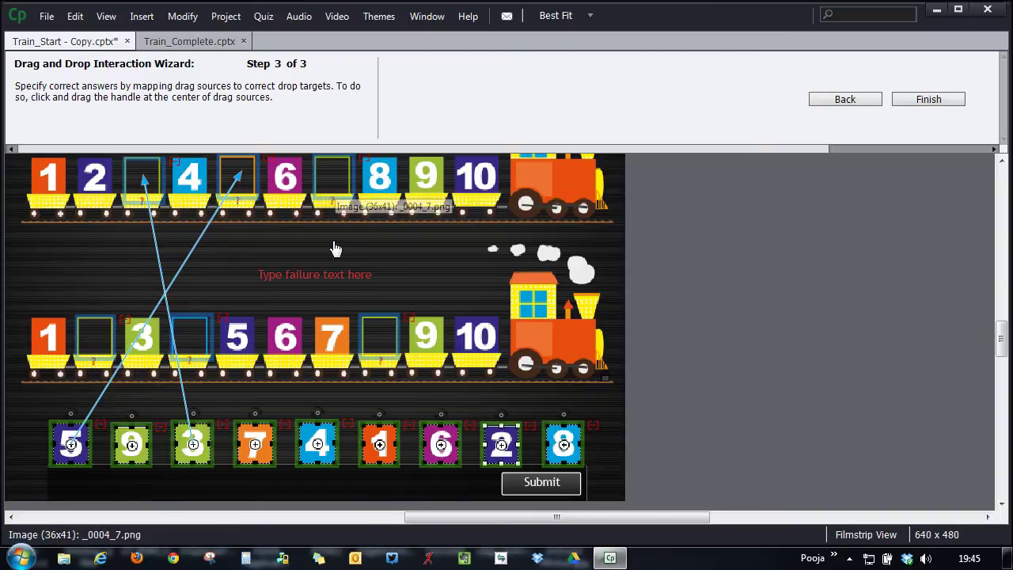
pyautogui.moveTo(255, 445); pyautogui.dragTo(332, 174)
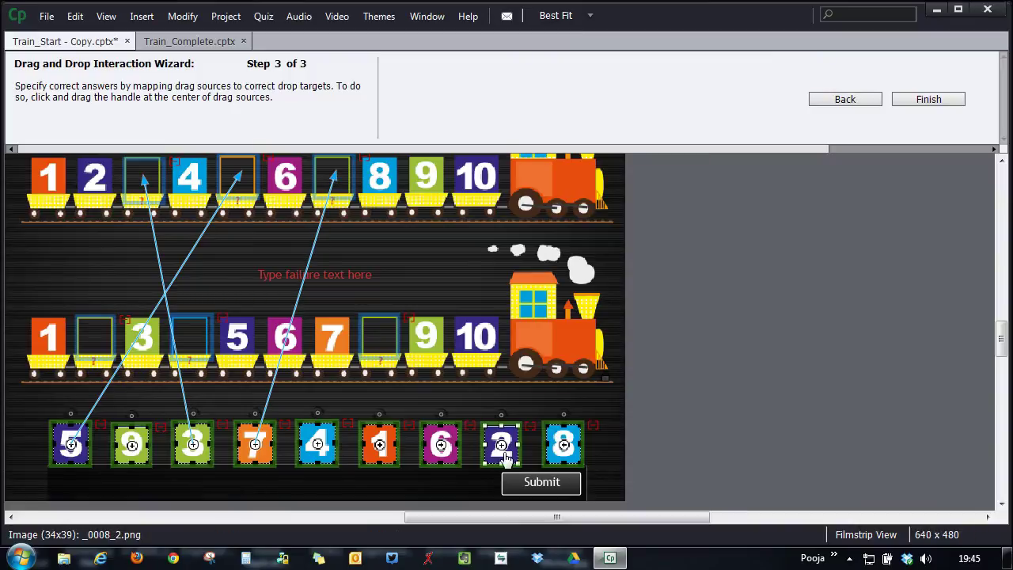
pyautogui.moveTo(500, 445); pyautogui.dragTo(95, 345)
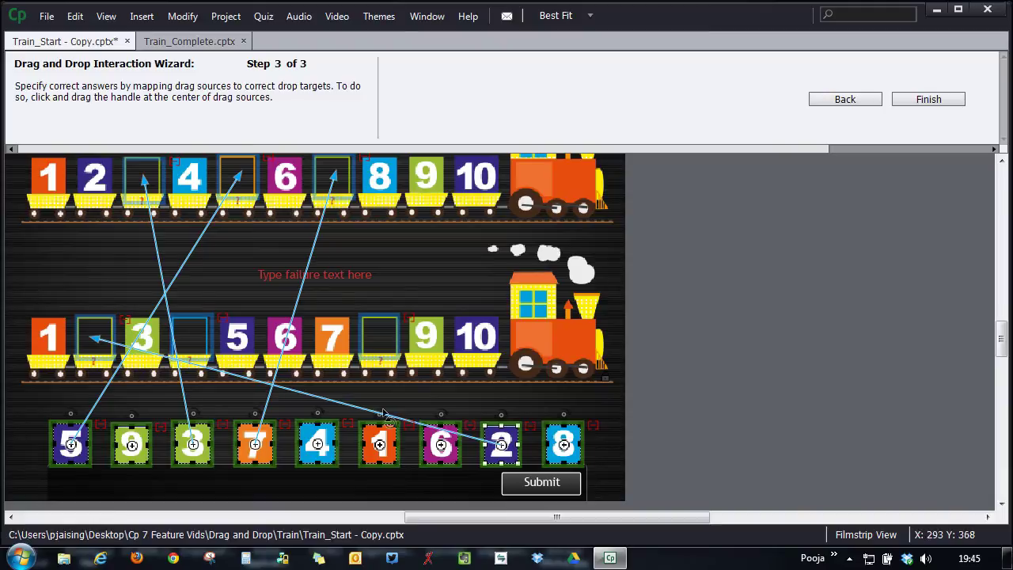
pyautogui.moveTo(317, 445); pyautogui.dragTo(190, 340)
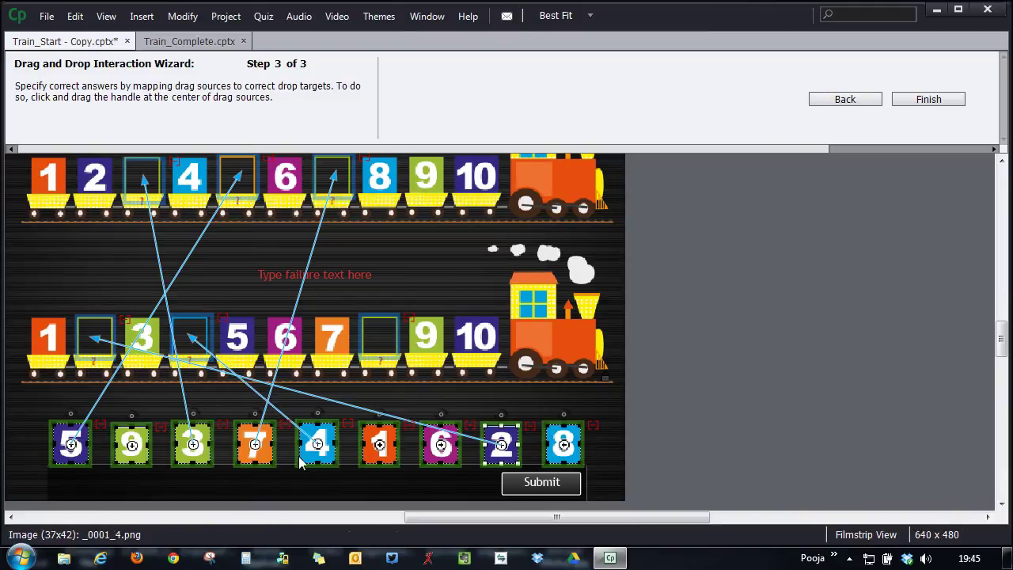
pyautogui.moveTo(564, 445); pyautogui.dragTo(380, 339)
pyautogui.click(936, 104)
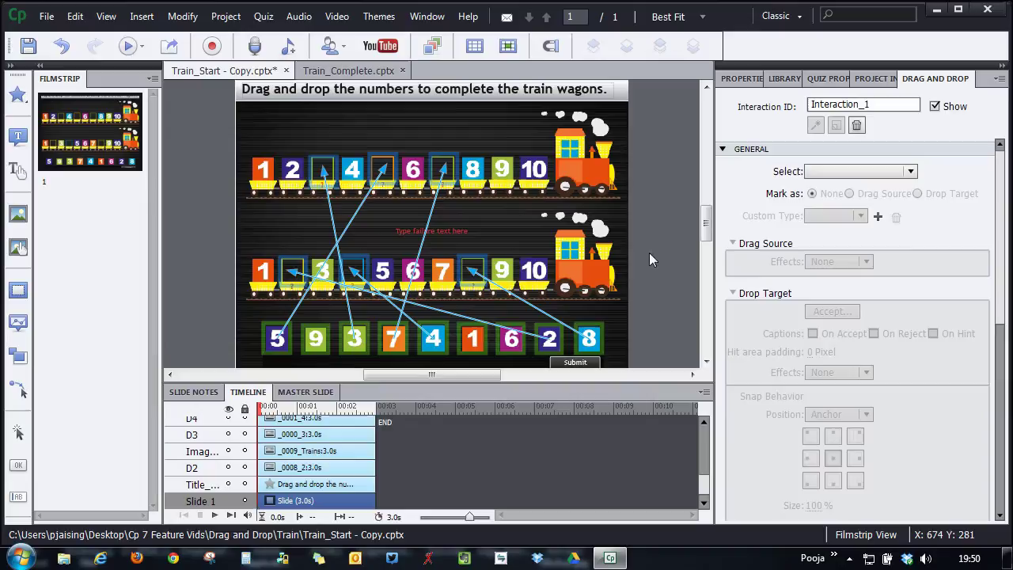
# Restrict drop target P3's accepted drag sources to D3 only
pyautogui.click(328, 163)
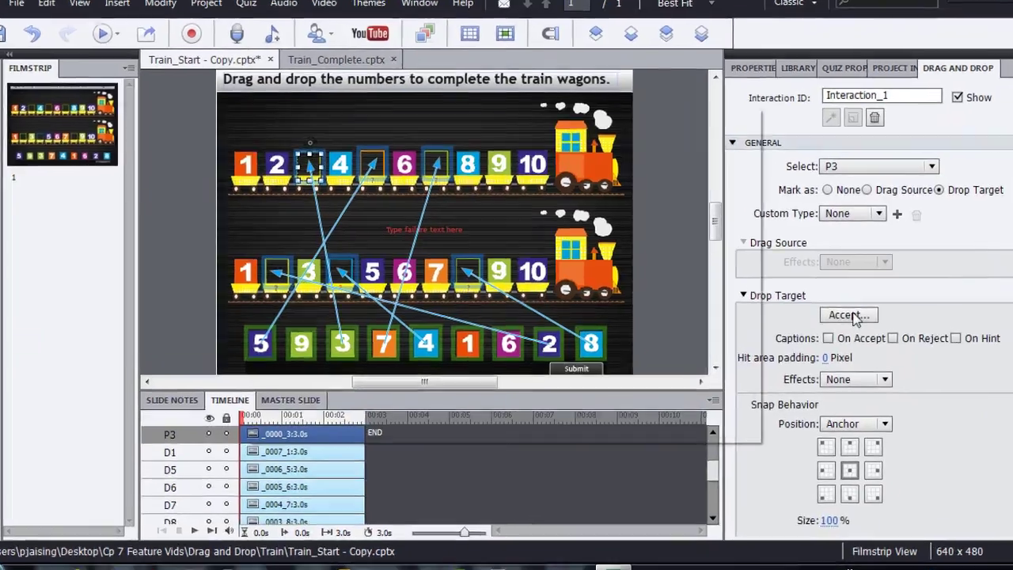
pyautogui.click(832, 312)
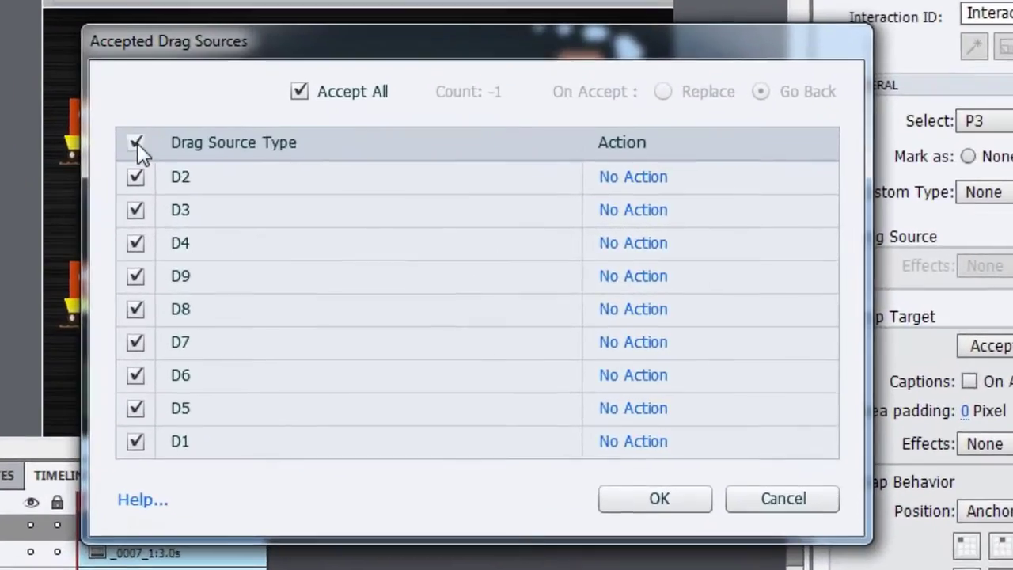
pyautogui.click(217, 165)
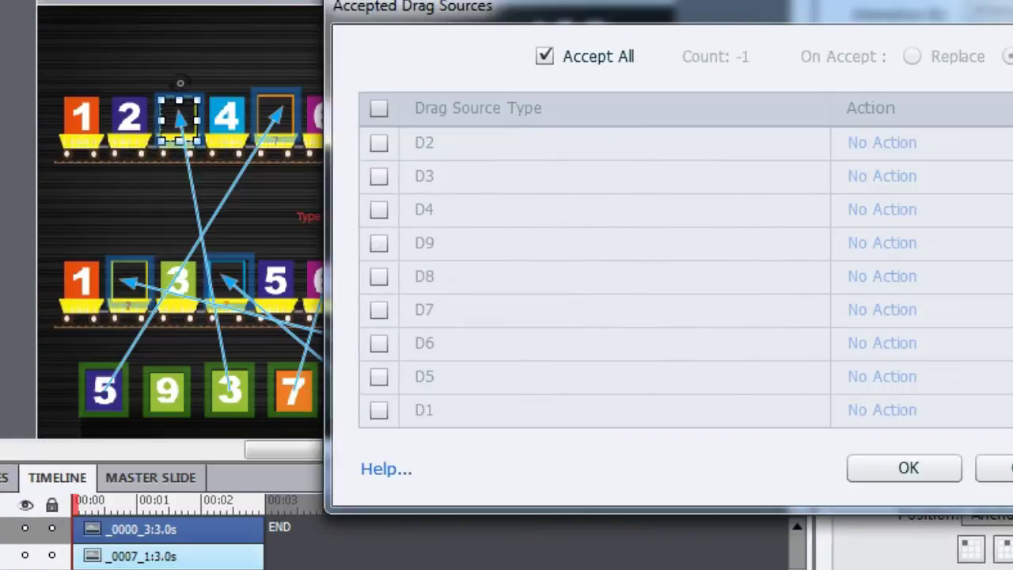
pyautogui.click(381, 176)
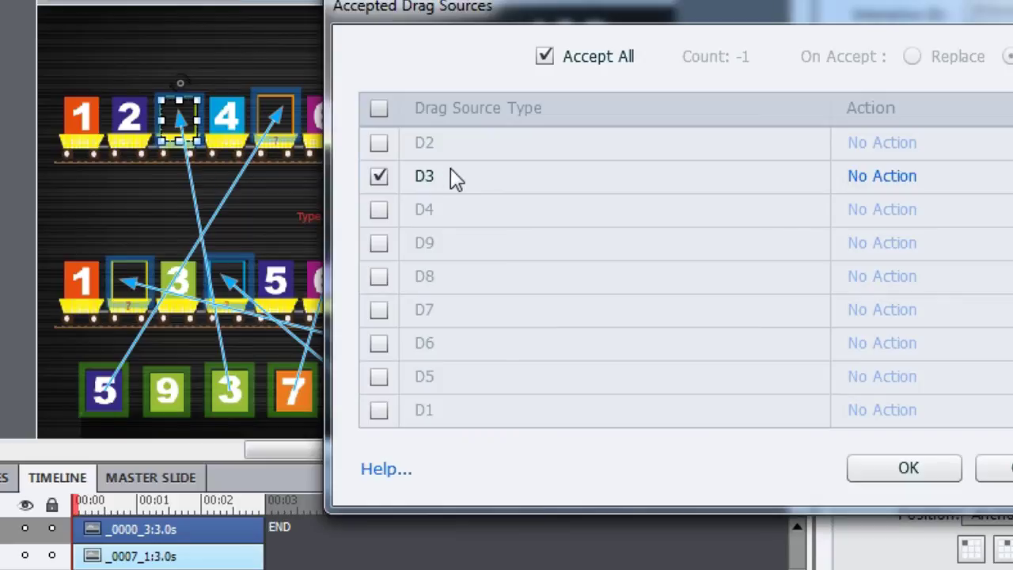
# Set D3's drop action to Play Audio with Three.wav, with Continue movie at end unchecked
pyautogui.click(870, 177)
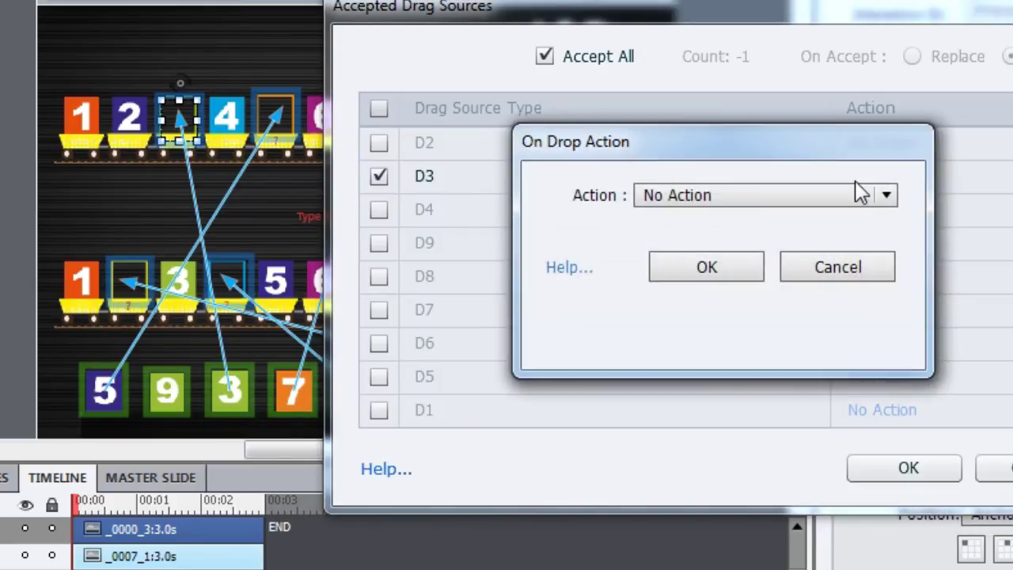
pyautogui.click(858, 194)
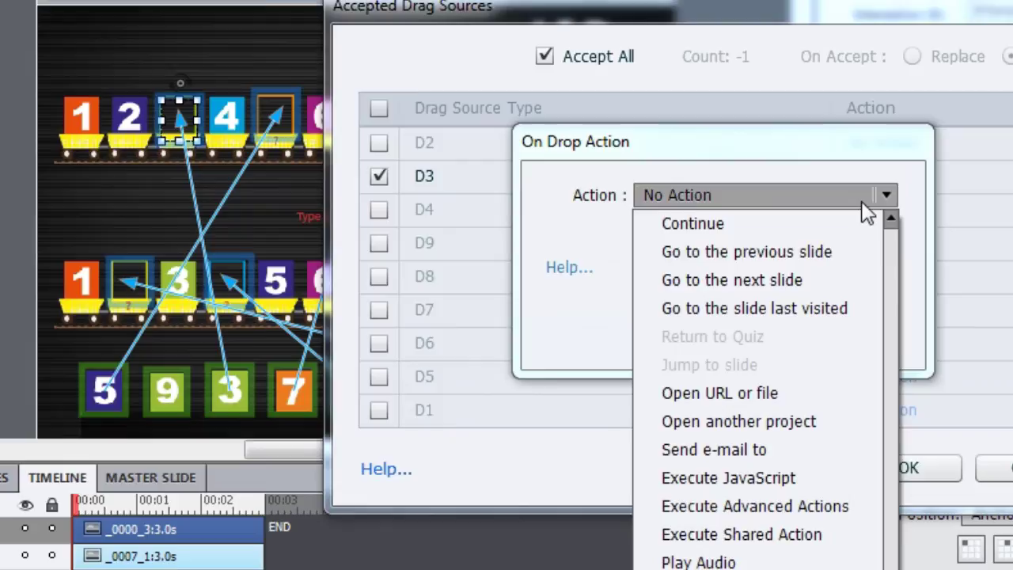
pyautogui.click(766, 560)
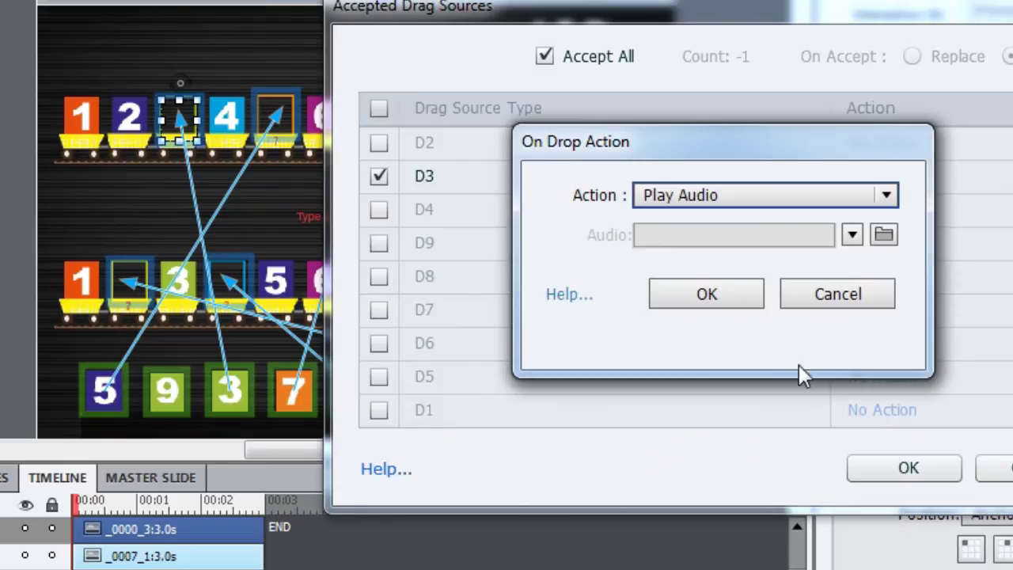
pyautogui.click(884, 235)
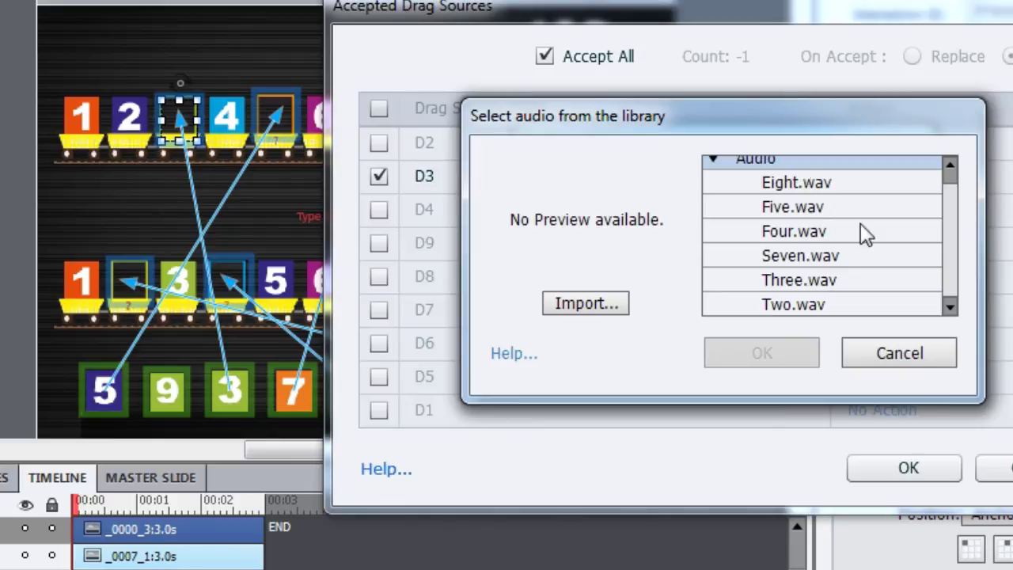
pyautogui.scroll(1, 949, 228)
pyautogui.scroll(-1, 950, 261)
pyautogui.click(833, 289)
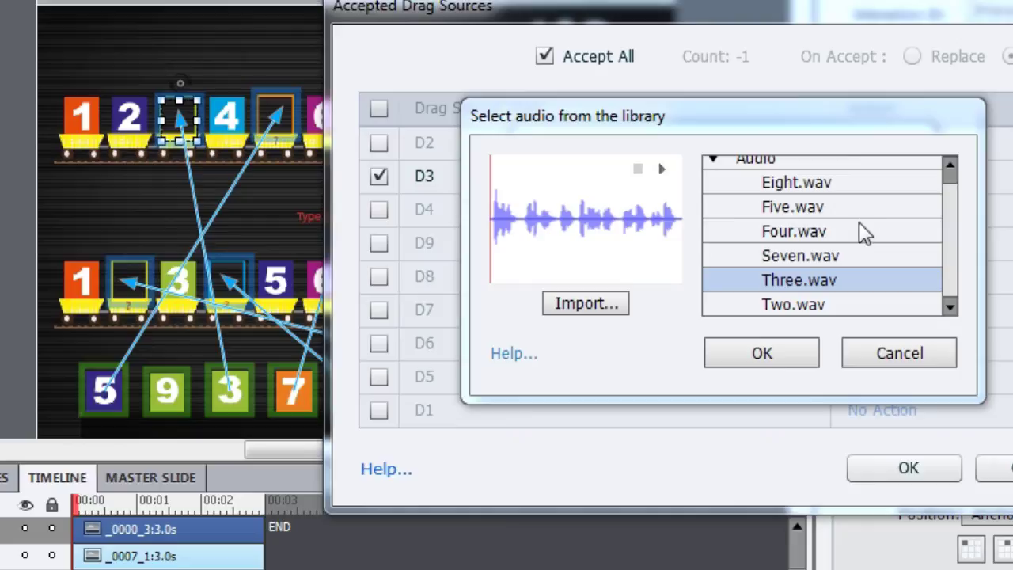
pyautogui.click(746, 353)
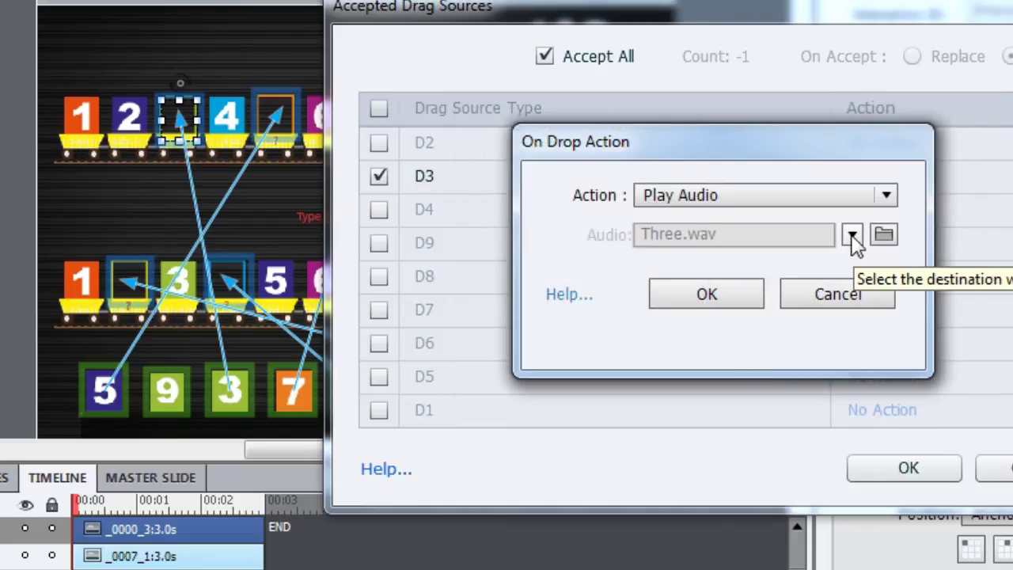
pyautogui.click(852, 237)
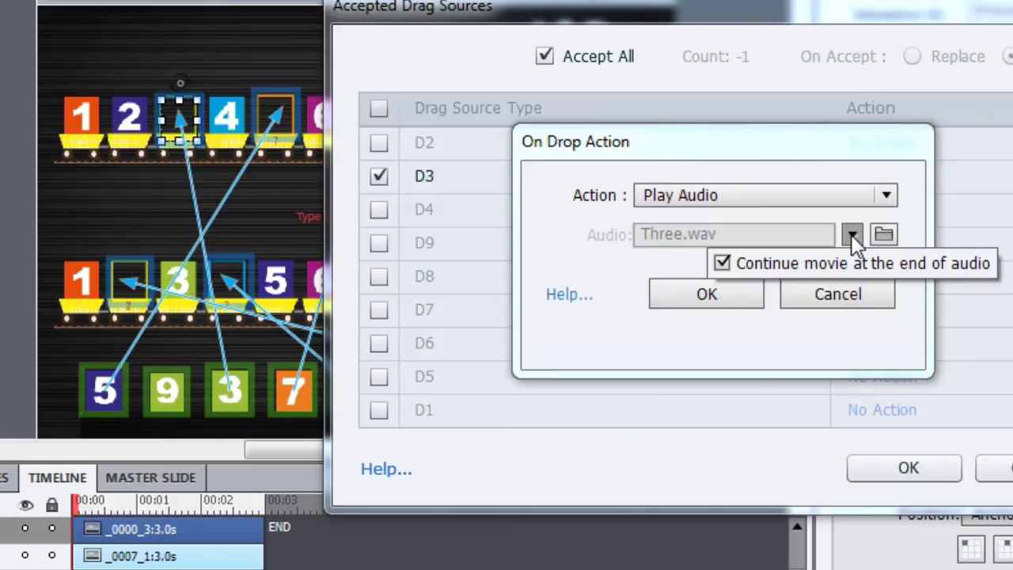
pyautogui.click(723, 263)
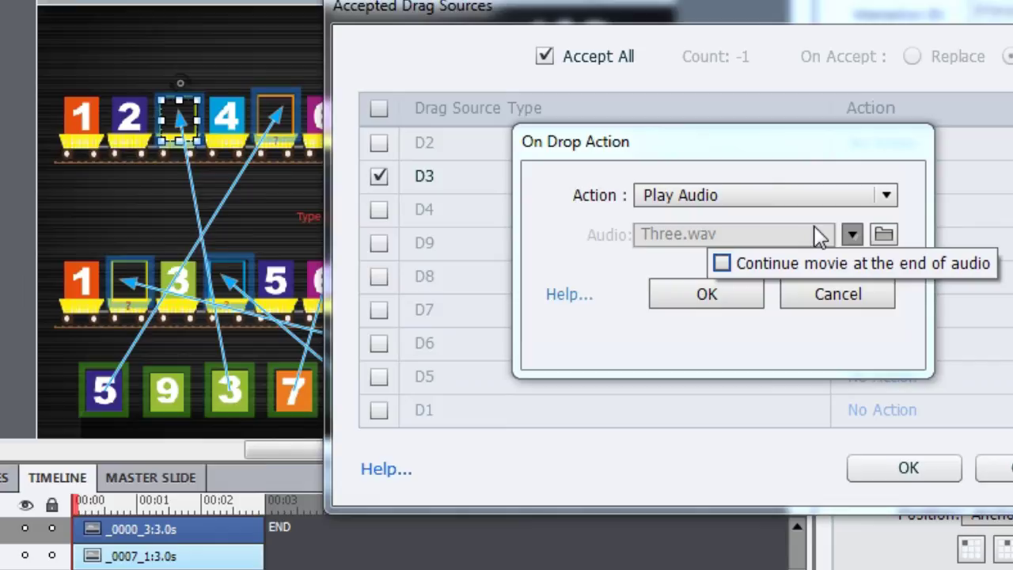
pyautogui.click(851, 234)
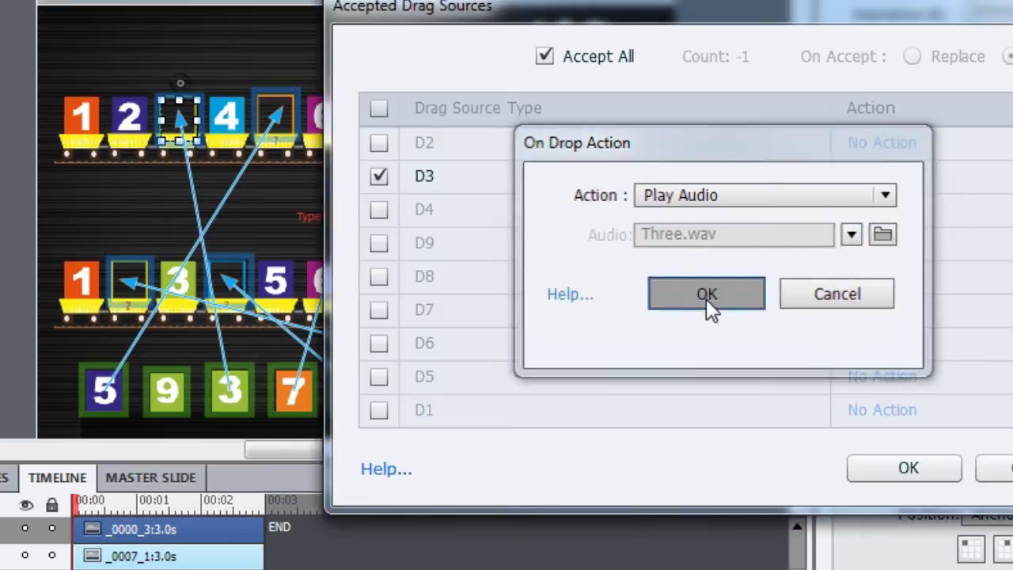
pyautogui.click(704, 310)
# Restrict the fifth-wagon target P5 to accept only the D5 drag source
pyautogui.click(916, 470)
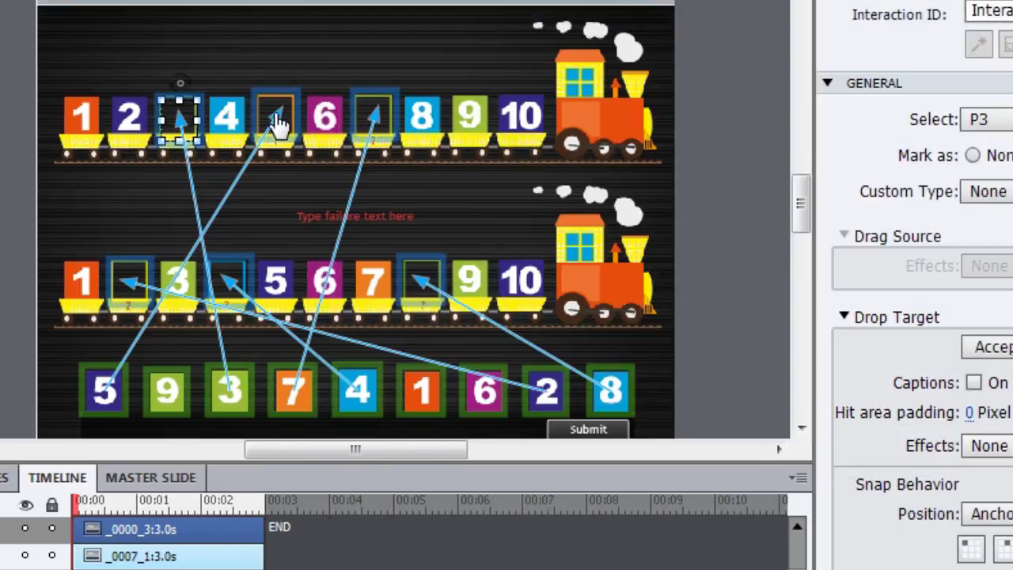
pyautogui.click(277, 117)
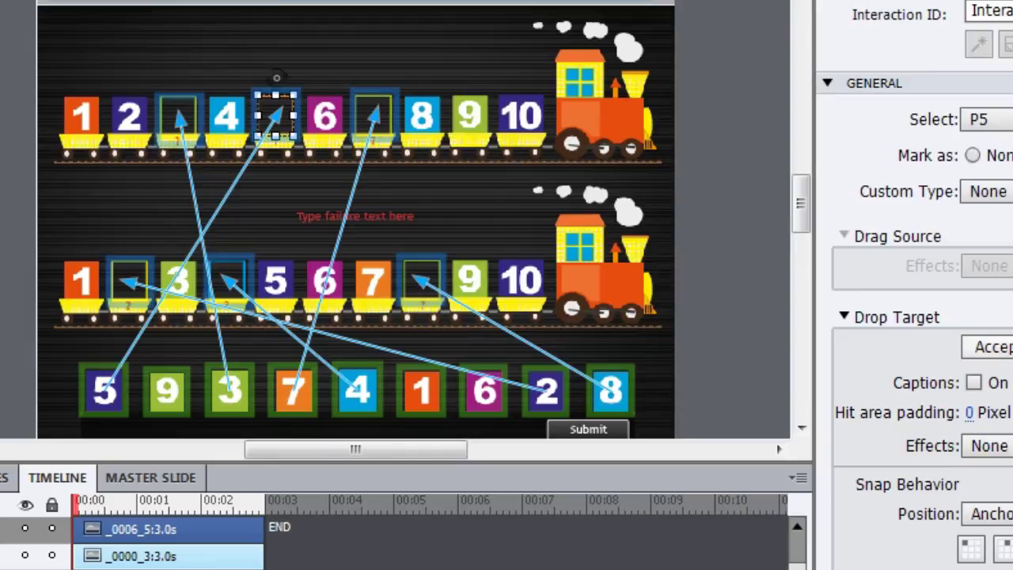
pyautogui.click(989, 347)
pyautogui.moveTo(642, 60); pyautogui.dragTo(926, 68)
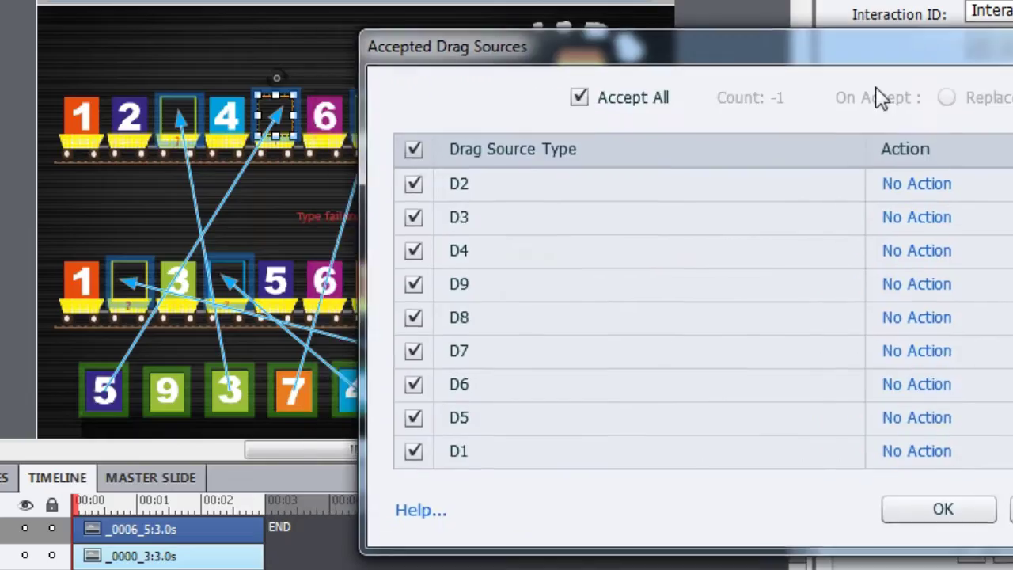
pyautogui.click(414, 149)
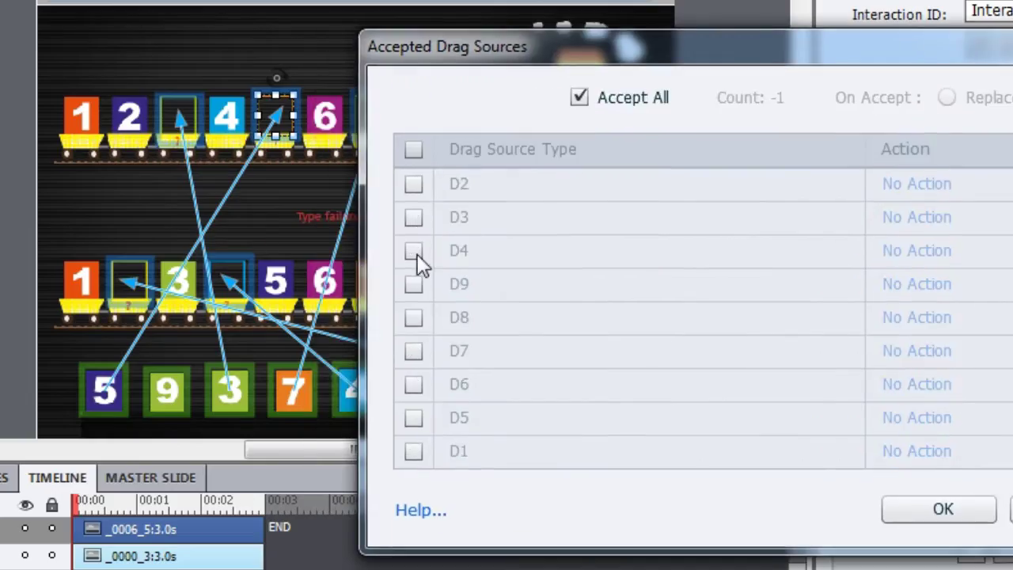
pyautogui.click(413, 417)
# Set D5's drop action to Play Audio with Five.wav, with Continue movie unchecked
pyautogui.click(914, 417)
pyautogui.click(800, 236)
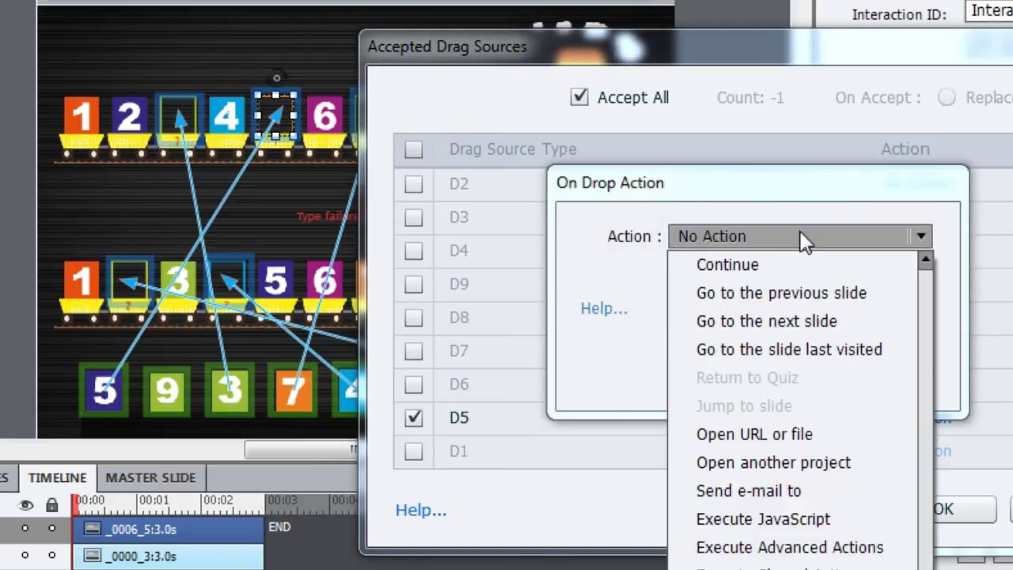
pyautogui.click(792, 567)
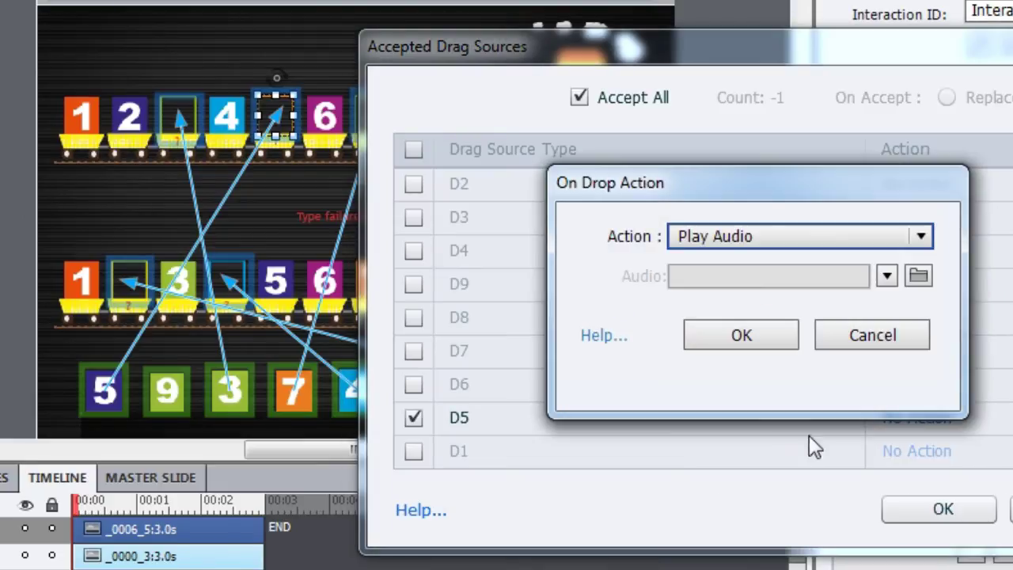
pyautogui.click(788, 310)
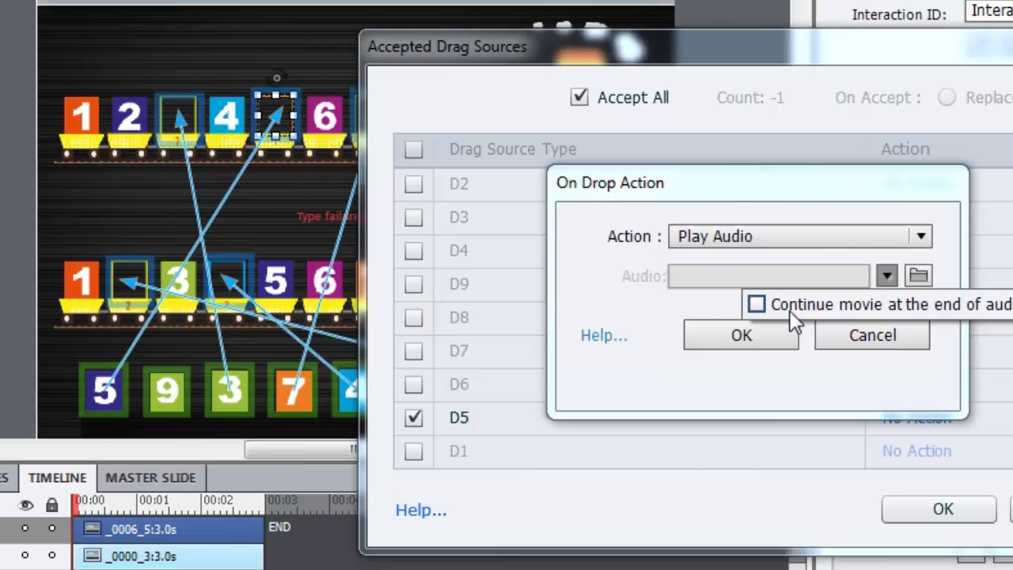
pyautogui.click(921, 276)
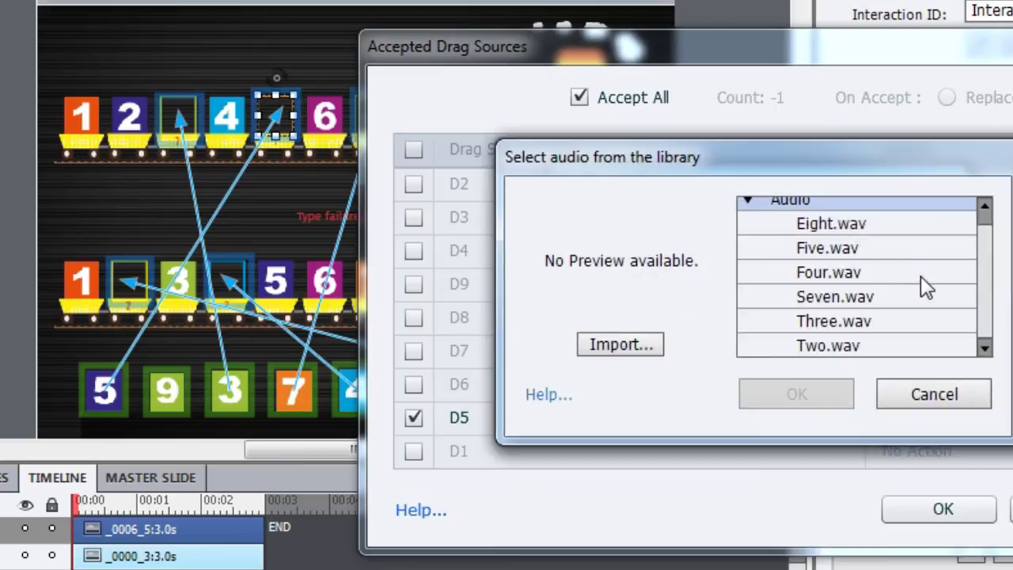
pyautogui.click(865, 250)
pyautogui.click(795, 396)
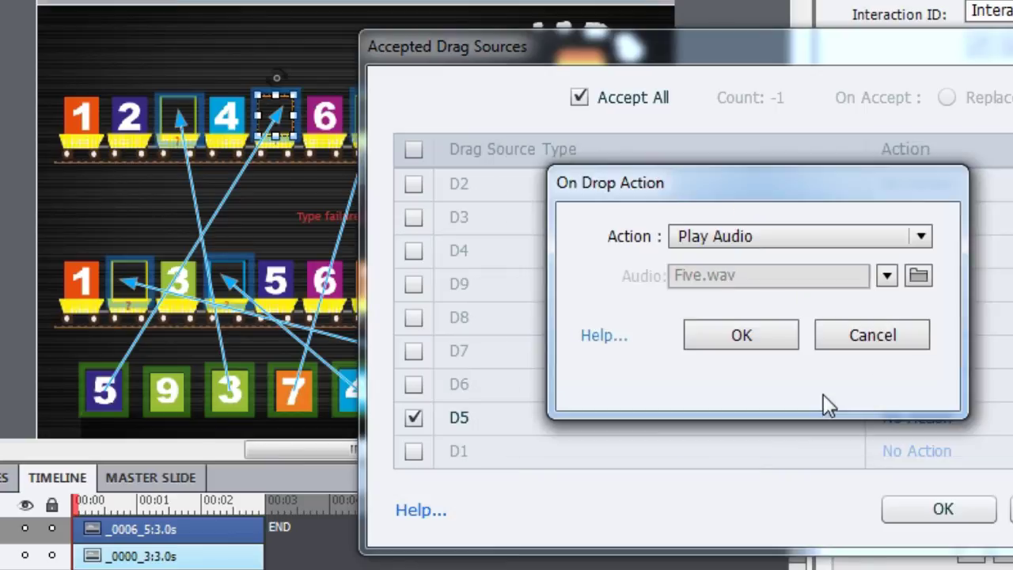
pyautogui.click(705, 277)
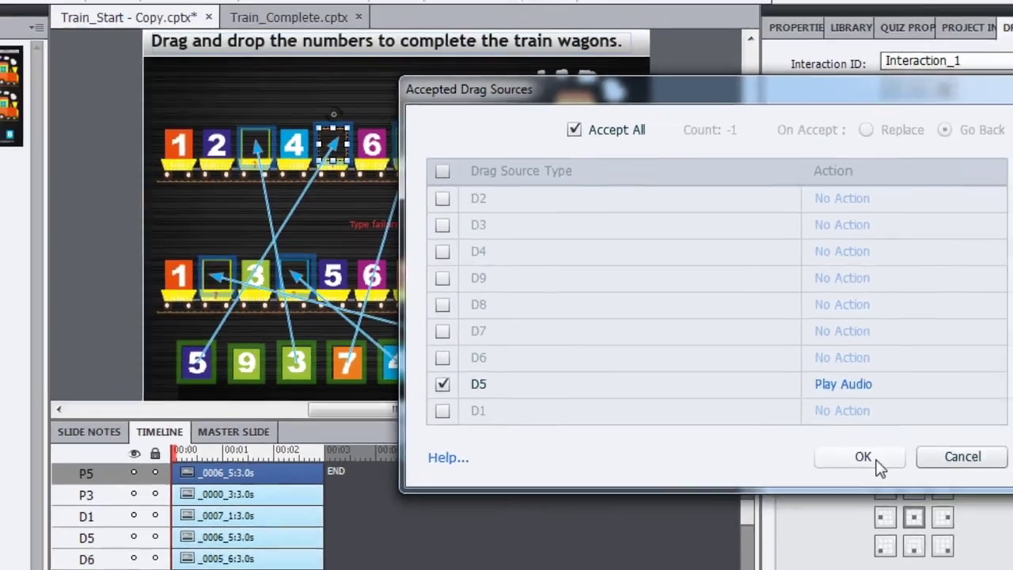
# Close the accepted sources dialog, select the eighth-wagon target, and preview with F12
pyautogui.click(942, 509)
pyautogui.click(468, 272)
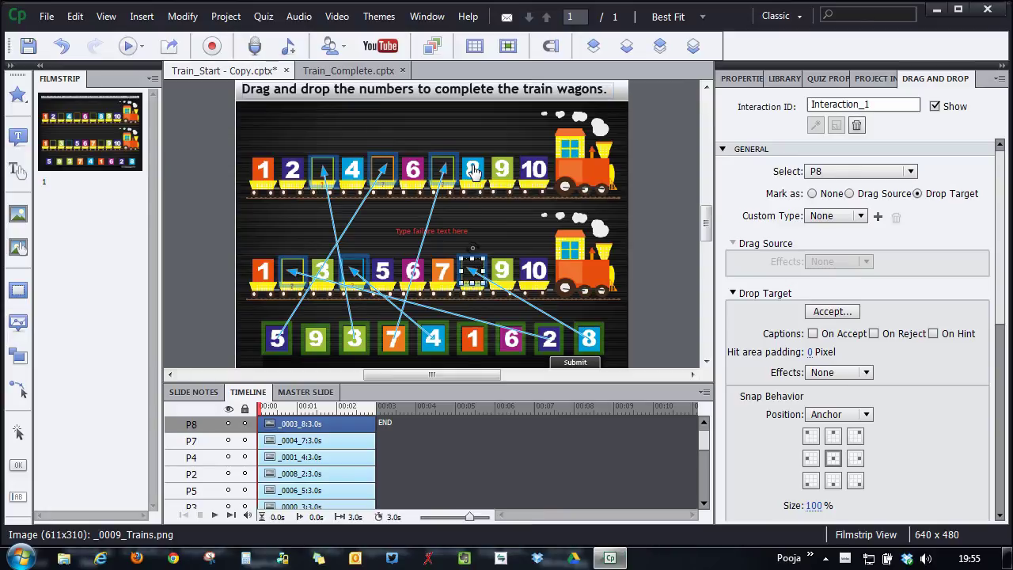
pyautogui.press('F12')
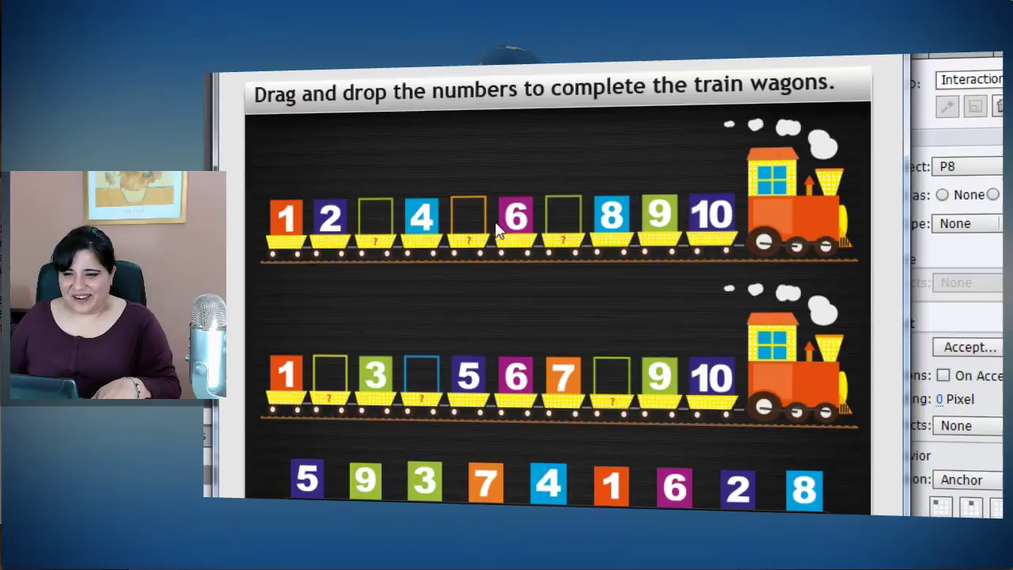
# Drop tiles 3 and 7 into the top train and tiles 2 and 4 into the lower train
pyautogui.moveTo(424, 483); pyautogui.dragTo(380, 229)
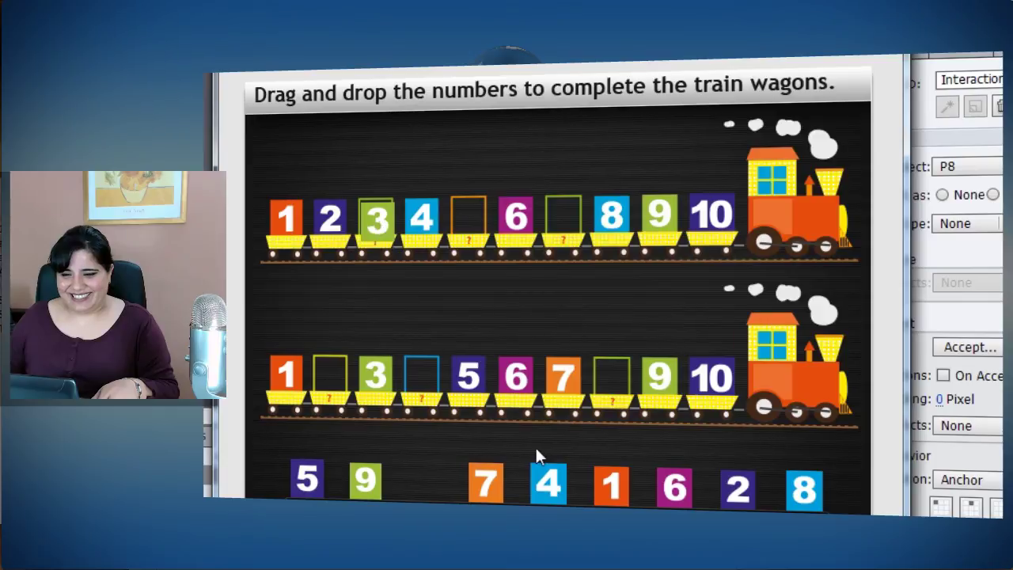
pyautogui.moveTo(495, 495); pyautogui.dragTo(578, 229)
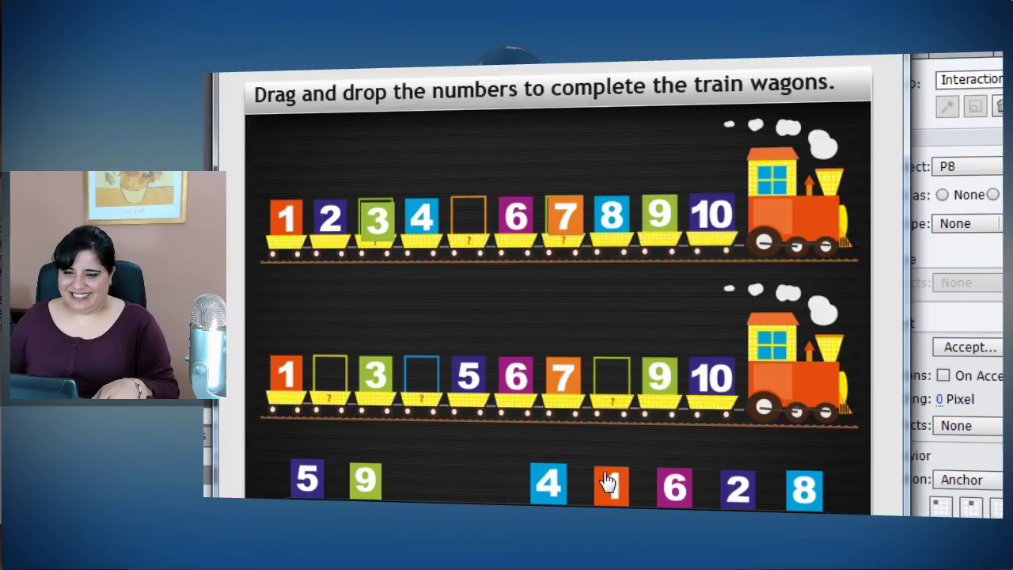
pyautogui.moveTo(742, 500); pyautogui.dragTo(336, 377)
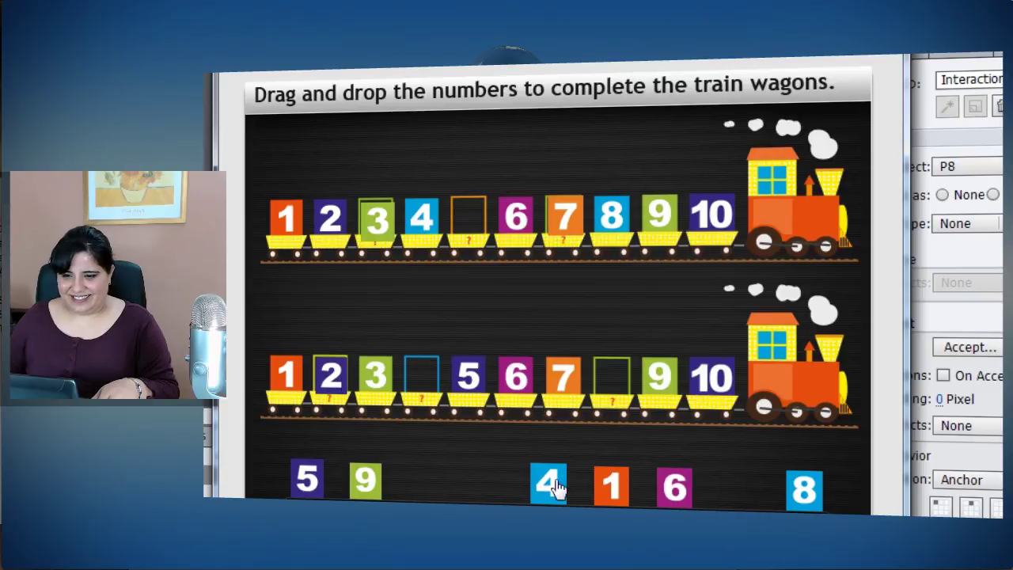
pyautogui.moveTo(556, 488); pyautogui.dragTo(432, 385)
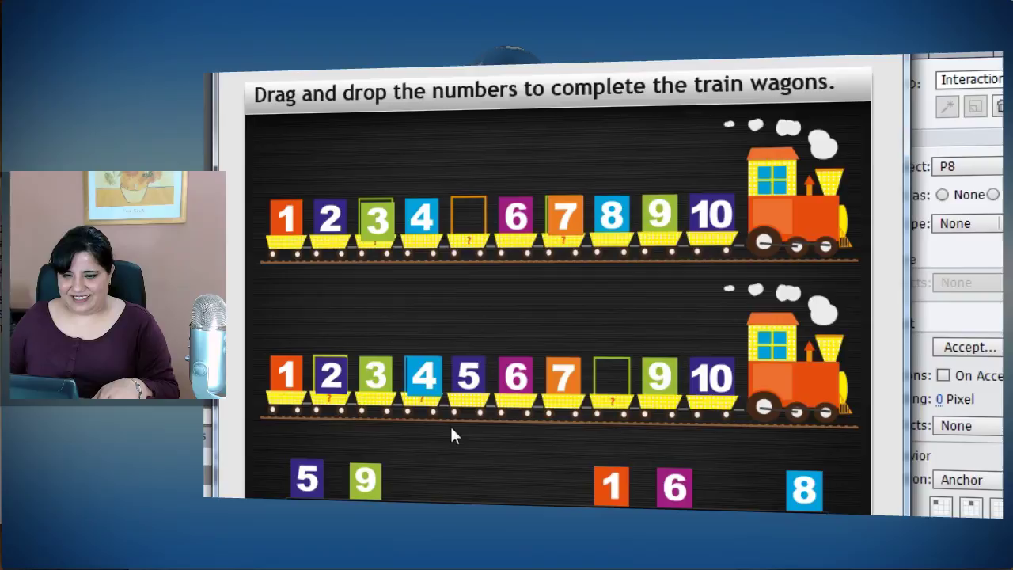